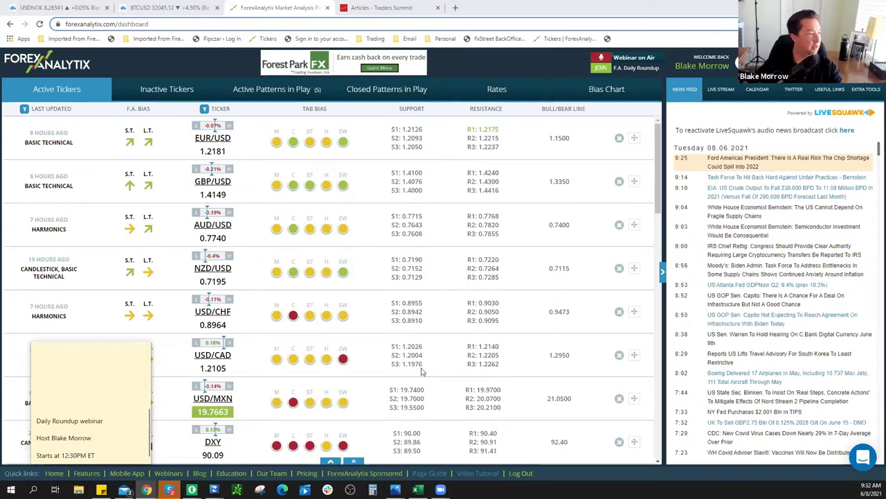
Open the TRuFA webinar registration page from the ForexAnalytix Webinars page
{"action": "left_click", "coordinate": [163, 474]}
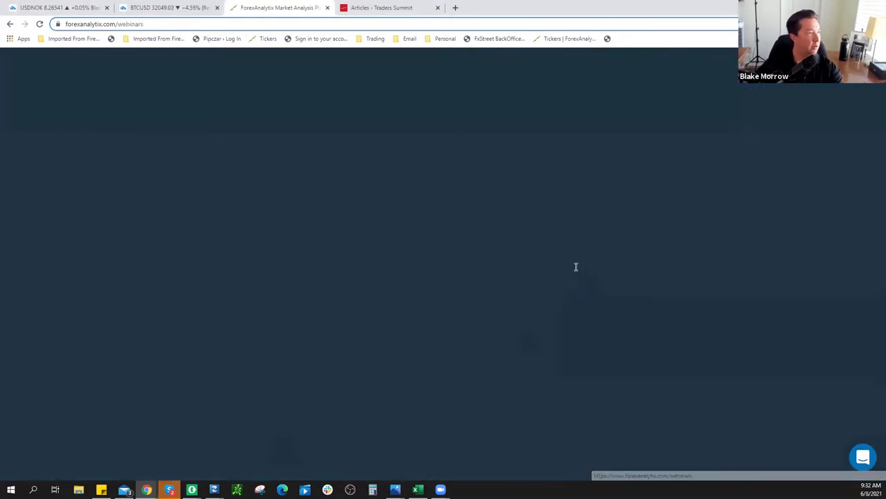
{"action": "scroll", "coordinate": [607, 226], "scroll_direction": "down", "scroll_amount": 2}
{"action": "scroll", "coordinate": [606, 226], "scroll_direction": "down", "scroll_amount": 6}
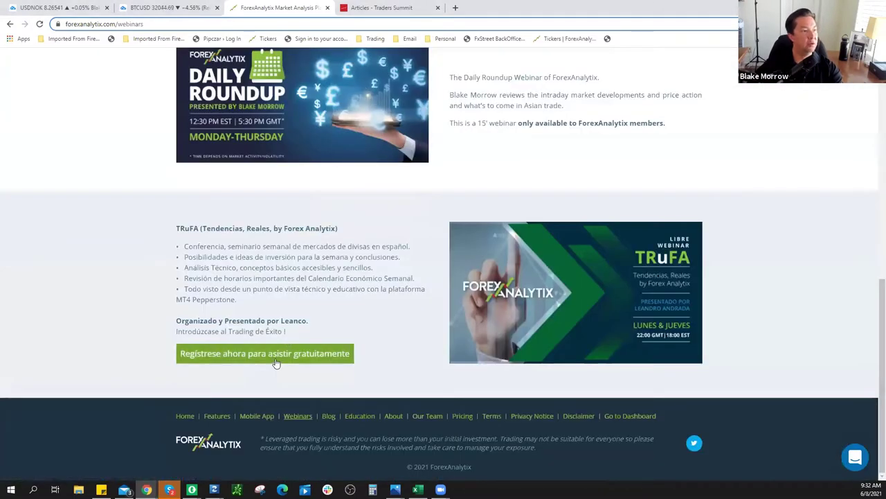
{"action": "left_click", "coordinate": [281, 354]}
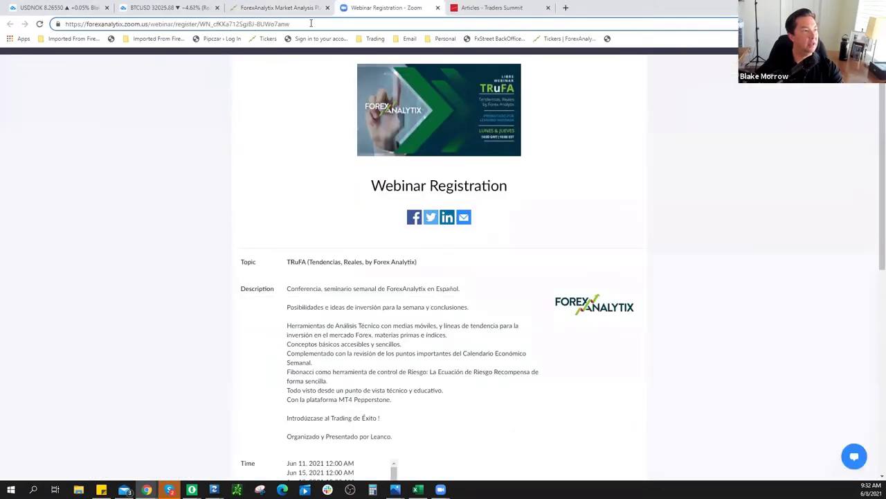
Copy the registration page's web address
{"action": "left_click", "coordinate": [286, 23]}
{"action": "right_click", "coordinate": [162, 24]}
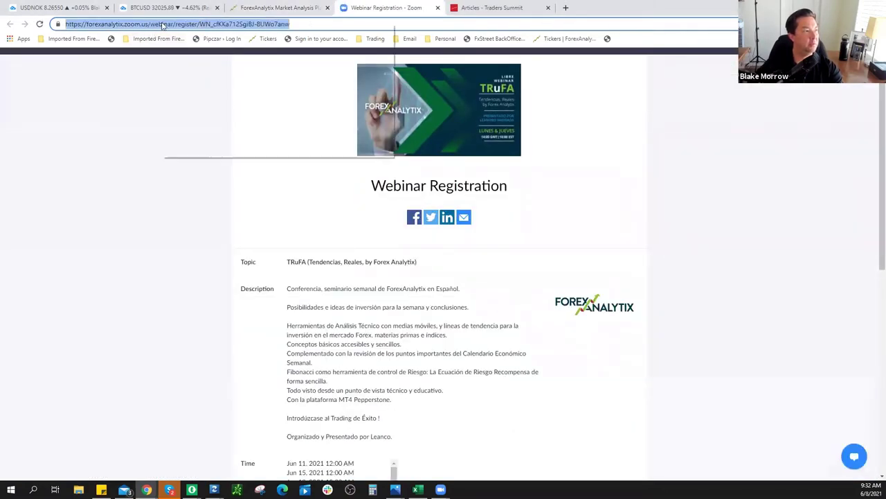
{"action": "left_click", "coordinate": [194, 75]}
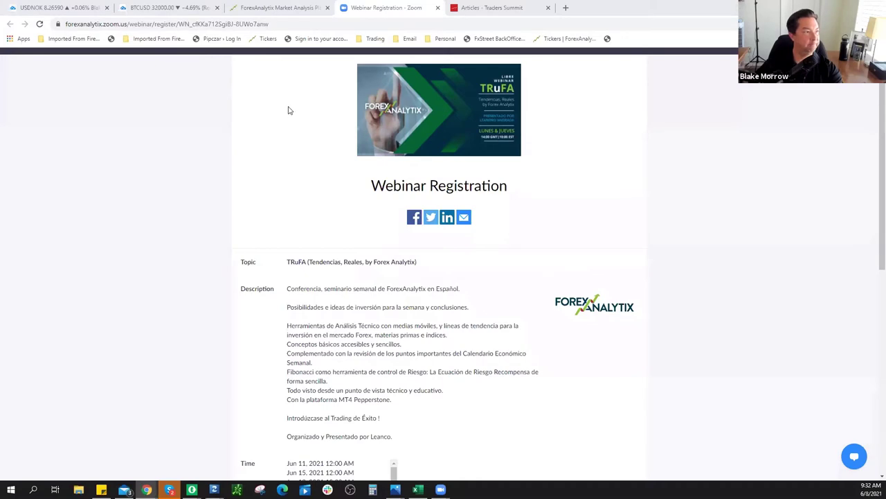
Close the registration page and go back to the ForexAnalytix dashboard
{"action": "left_click", "coordinate": [437, 8]}
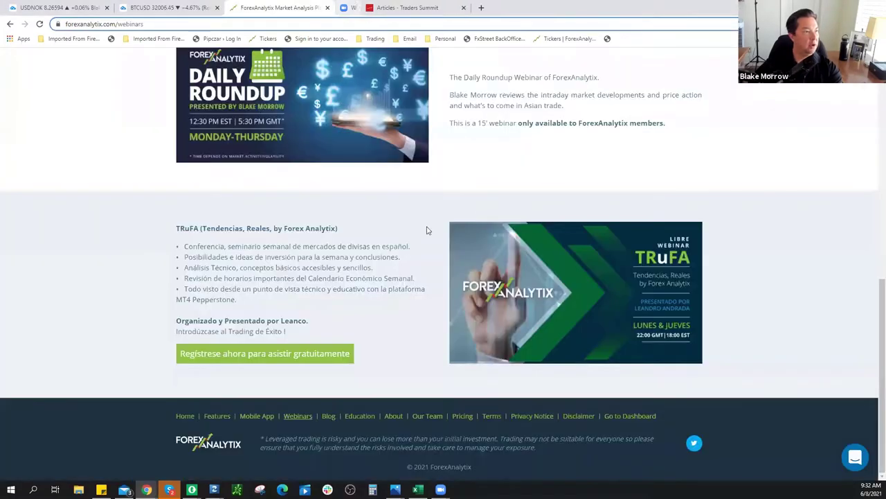
{"action": "scroll", "coordinate": [444, 219], "scroll_direction": "up", "scroll_amount": 10}
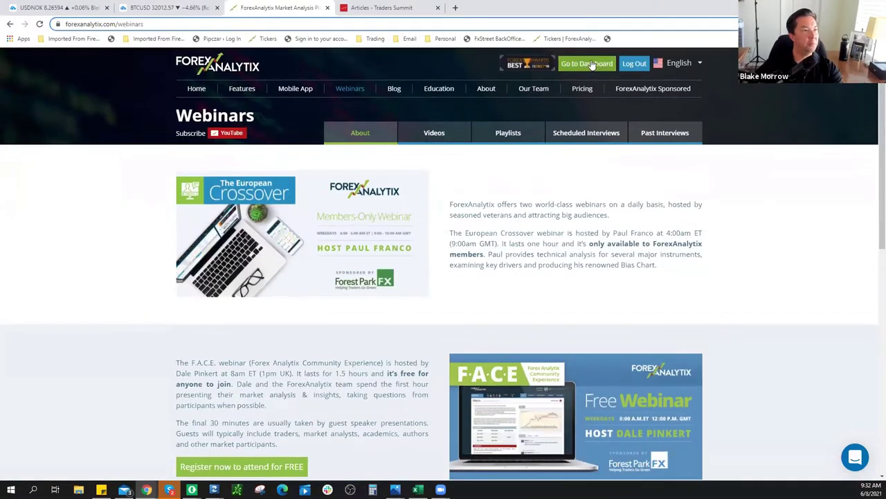
{"action": "left_click", "coordinate": [585, 63]}
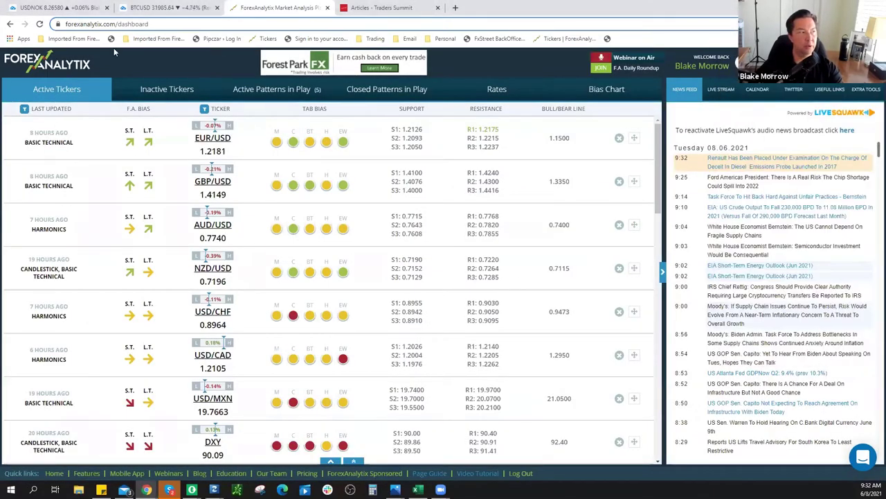
Go from the USDNOK chart to the SPX500USD 1-hour chart via the watchlist
{"action": "left_click", "coordinate": [39, 6]}
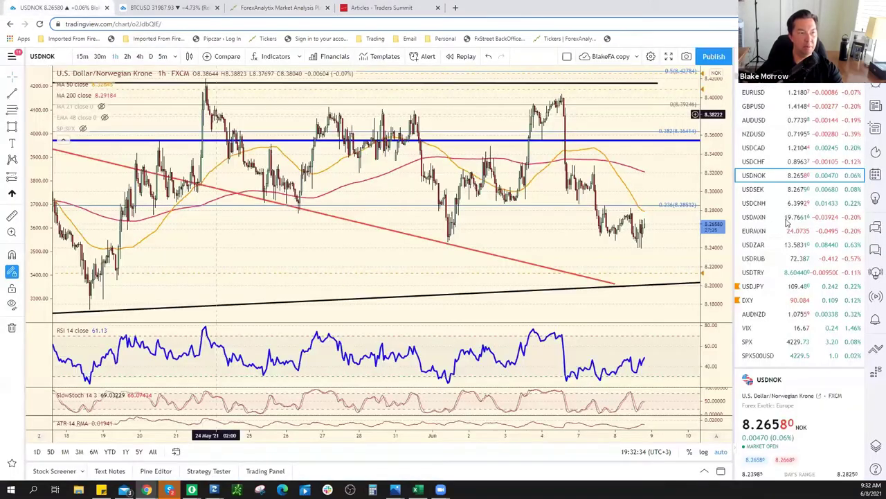
{"action": "scroll", "coordinate": [797, 281], "scroll_direction": "down", "scroll_amount": 5}
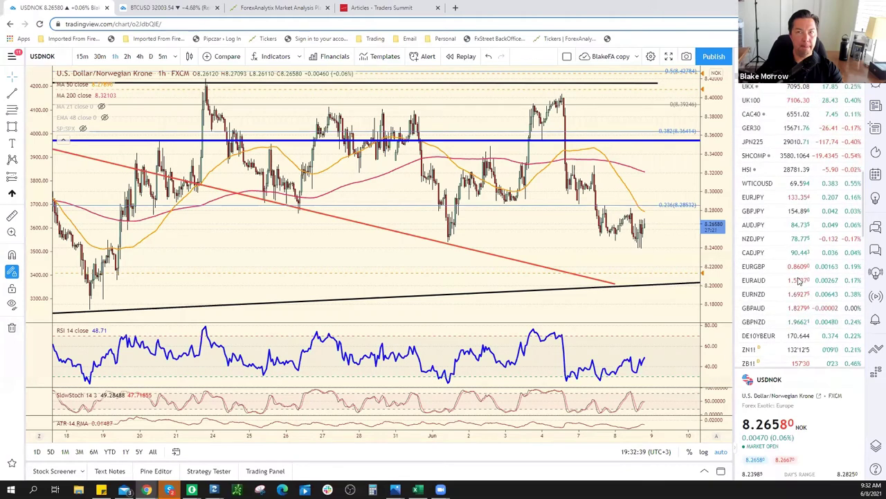
{"action": "scroll", "coordinate": [800, 280], "scroll_direction": "up", "scroll_amount": 2}
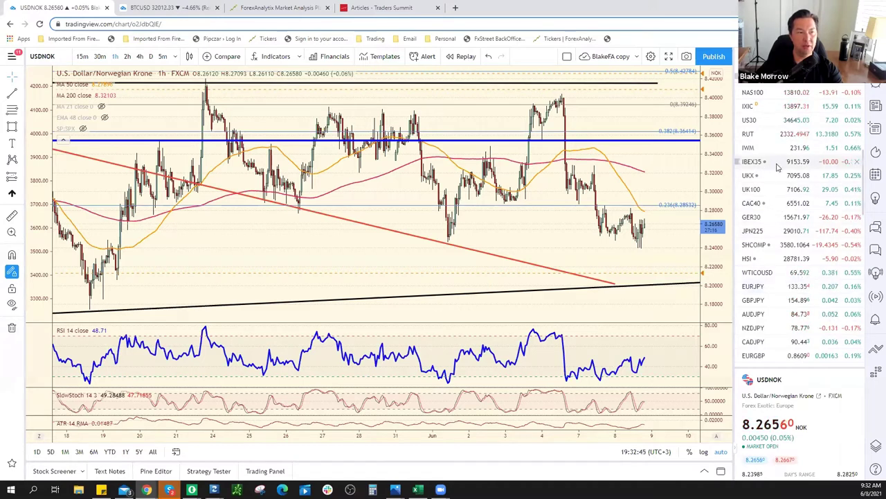
{"action": "scroll", "coordinate": [786, 129], "scroll_direction": "up", "scroll_amount": 2}
{"action": "left_click", "coordinate": [786, 130]}
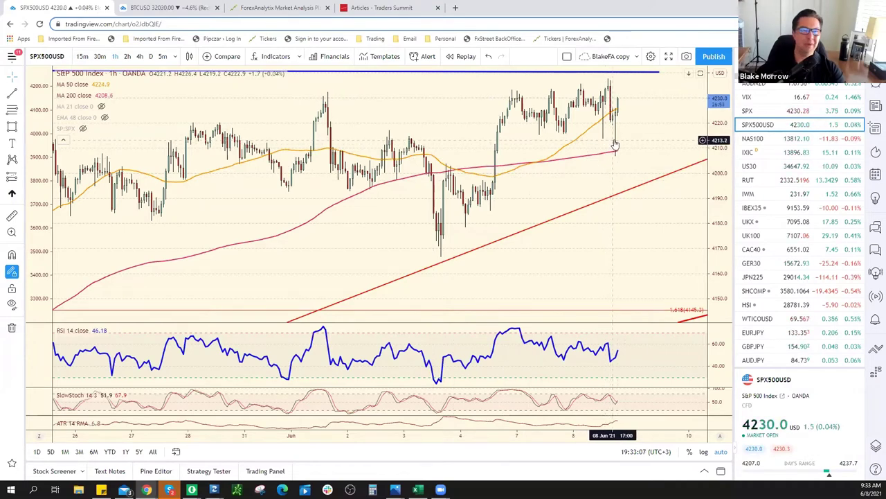
Extend the blue resistance line's right end to about 4239
{"action": "scroll", "coordinate": [618, 144], "scroll_direction": "down", "scroll_amount": 3}
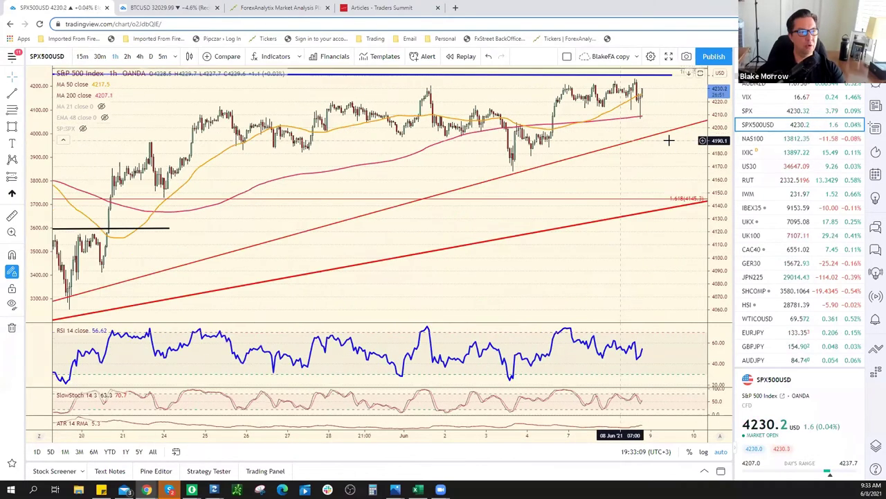
{"action": "scroll", "coordinate": [669, 141], "scroll_direction": "down", "scroll_amount": 3}
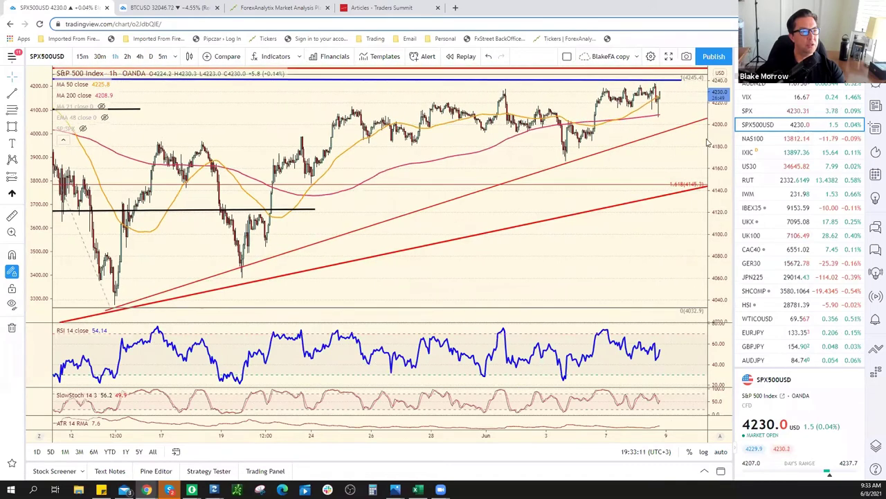
{"action": "scroll", "coordinate": [596, 174], "scroll_direction": "right", "scroll_amount": 3}
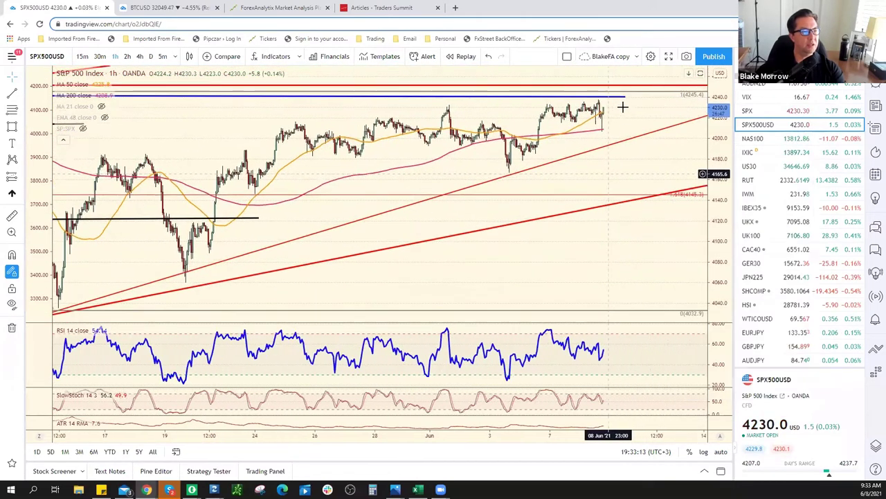
{"action": "left_click_drag", "start_coordinate": [636, 98], "coordinate": [679, 100]}
{"action": "left_click_drag", "start_coordinate": [588, 145], "coordinate": [653, 143]}
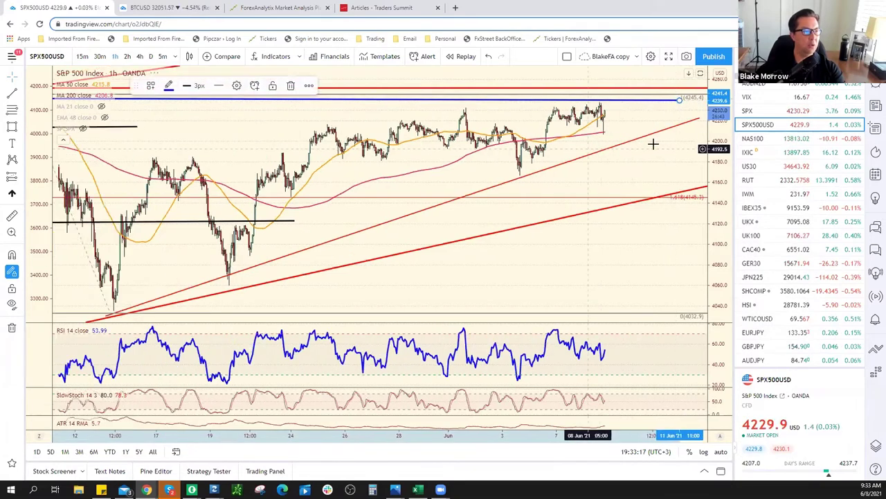
{"action": "scroll", "coordinate": [641, 170], "scroll_direction": "down", "scroll_amount": 3}
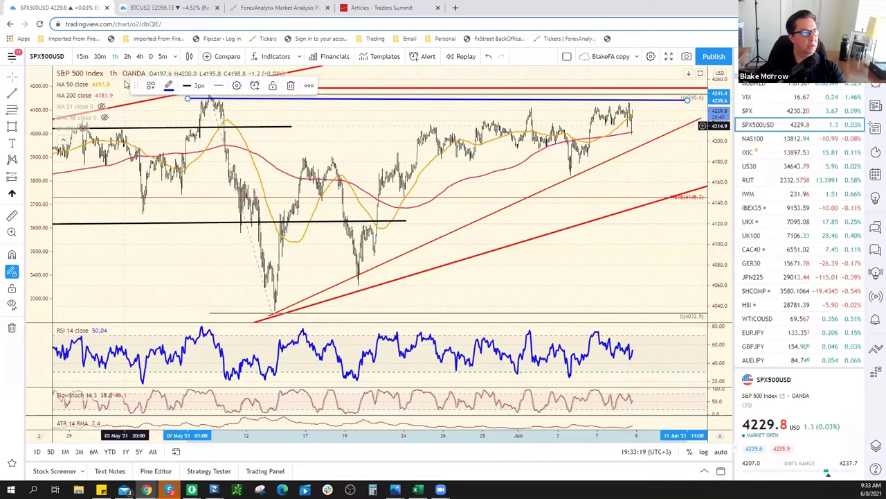
Switch the S&P 500 chart to 4-hour bars and review the rising channel
{"action": "left_click", "coordinate": [139, 56]}
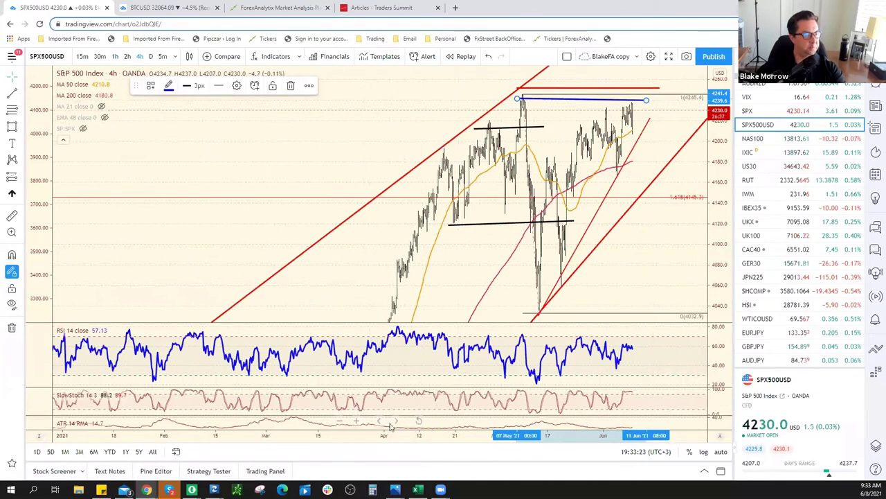
{"action": "scroll", "coordinate": [584, 229], "scroll_direction": "up", "scroll_amount": 5}
{"action": "scroll", "coordinate": [666, 135], "scroll_direction": "down", "scroll_amount": 1}
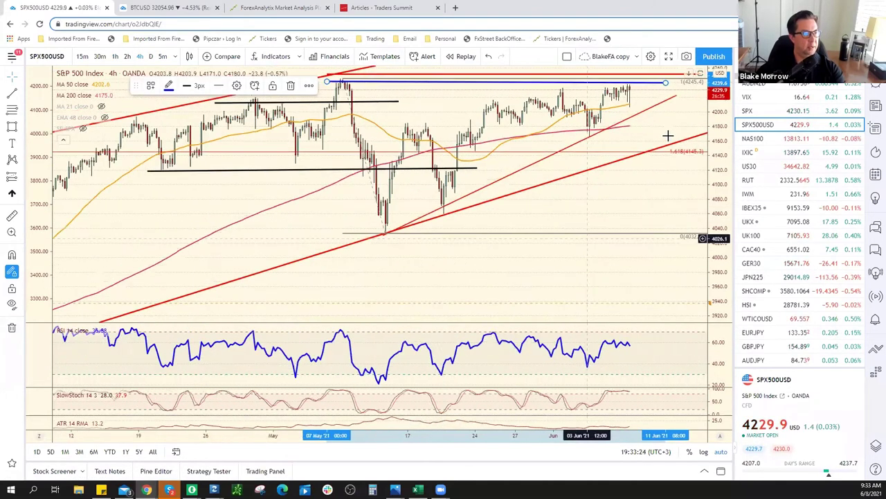
{"action": "scroll", "coordinate": [667, 135], "scroll_direction": "down", "scroll_amount": 3}
{"action": "scroll", "coordinate": [668, 138], "scroll_direction": "up", "scroll_amount": 1}
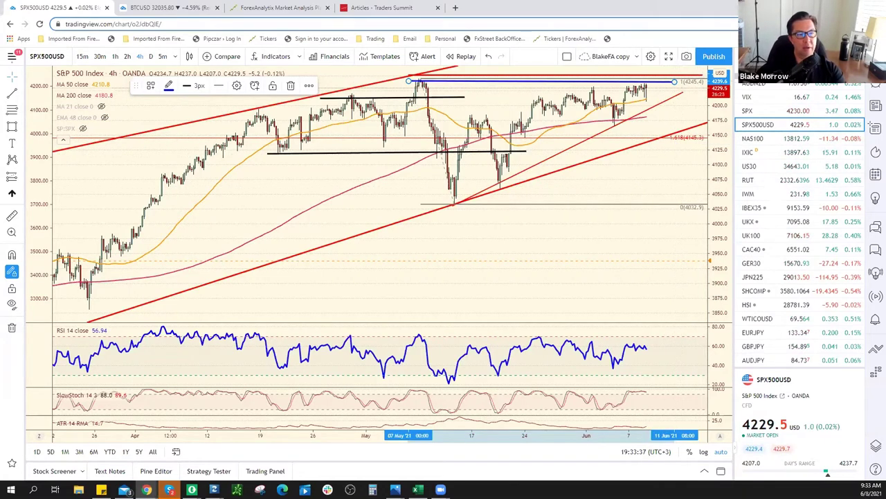
{"action": "scroll", "coordinate": [831, 235], "scroll_direction": "down", "scroll_amount": 5}
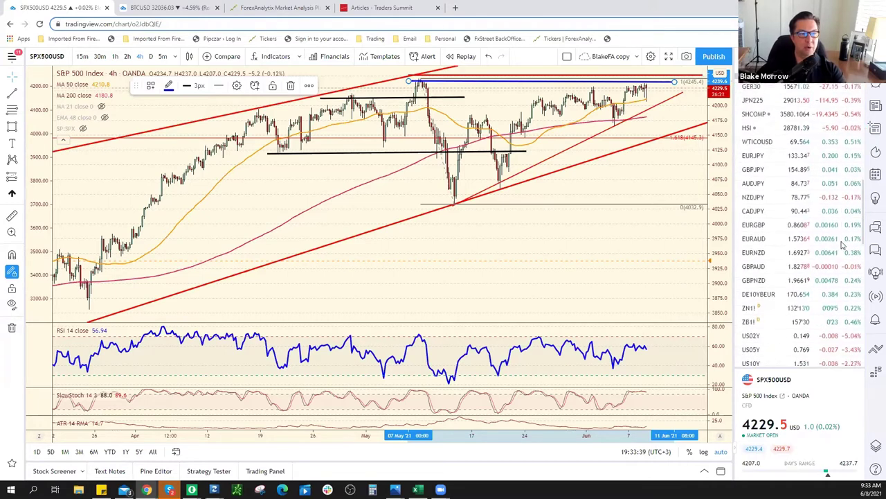
{"action": "scroll", "coordinate": [838, 245], "scroll_direction": "down", "scroll_amount": 4}
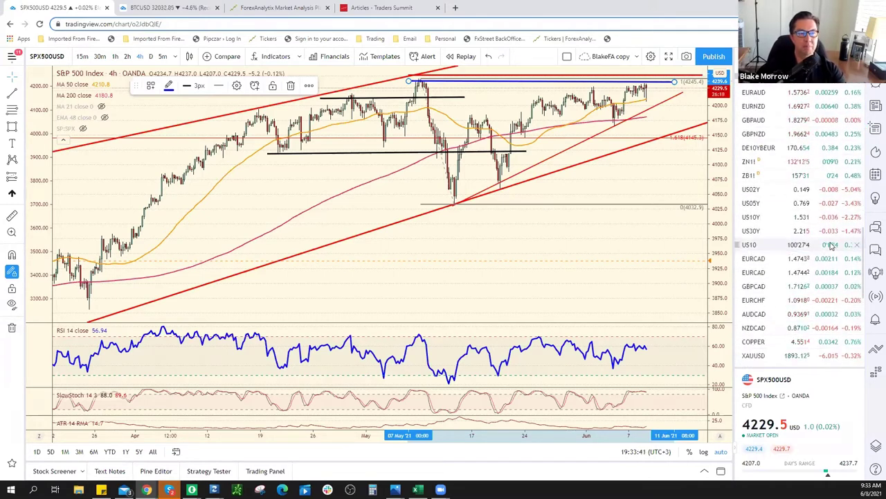
{"action": "scroll", "coordinate": [833, 245], "scroll_direction": "down", "scroll_amount": 3}
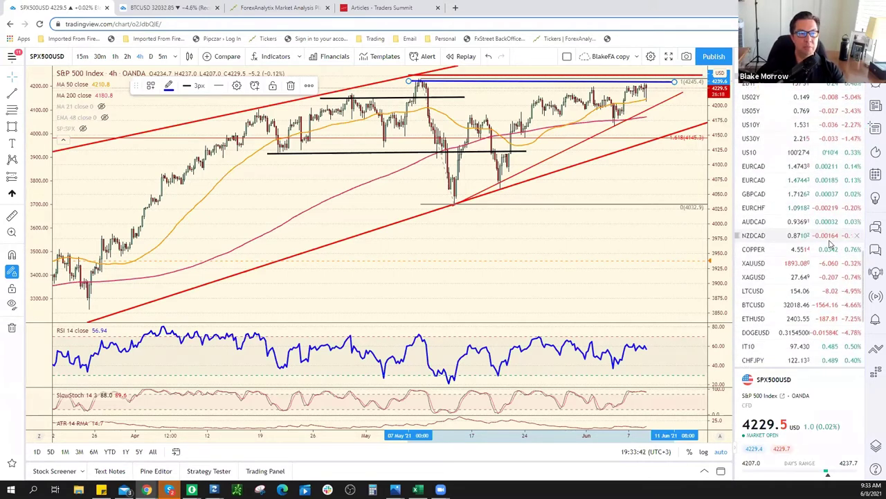
Open the BTCUSD chart and review the drop below the red triangle near 32,100
{"action": "left_click", "coordinate": [800, 306]}
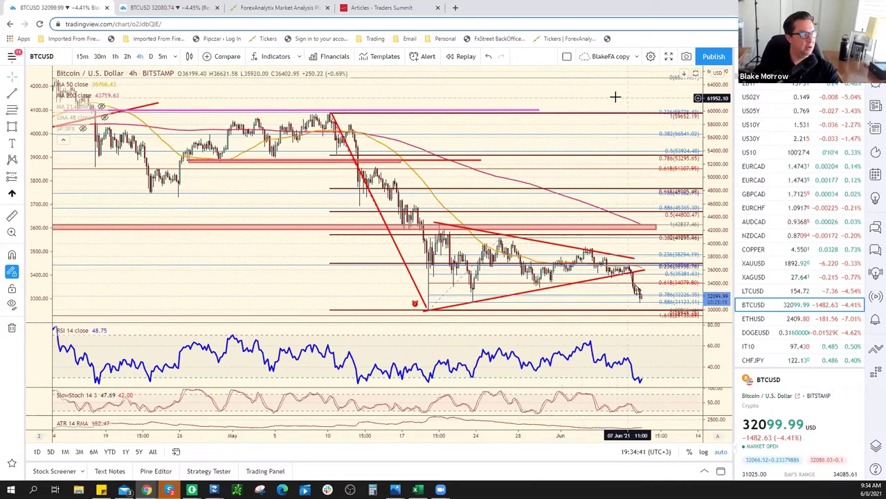
{"action": "scroll", "coordinate": [475, 97], "scroll_direction": "down", "scroll_amount": 3}
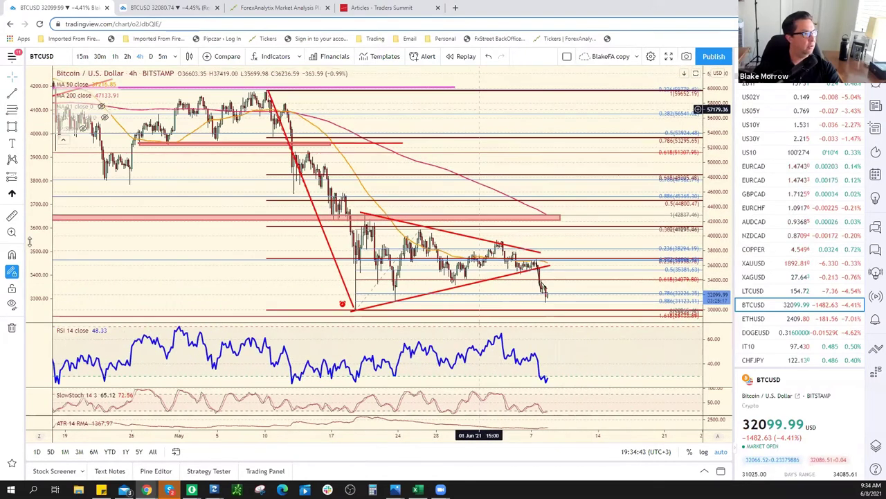
Brush a green wavy path below the BTCUSD triangle, swinging near 30,000 then lower
{"action": "scroll", "coordinate": [29, 241], "scroll_direction": "down", "scroll_amount": 2}
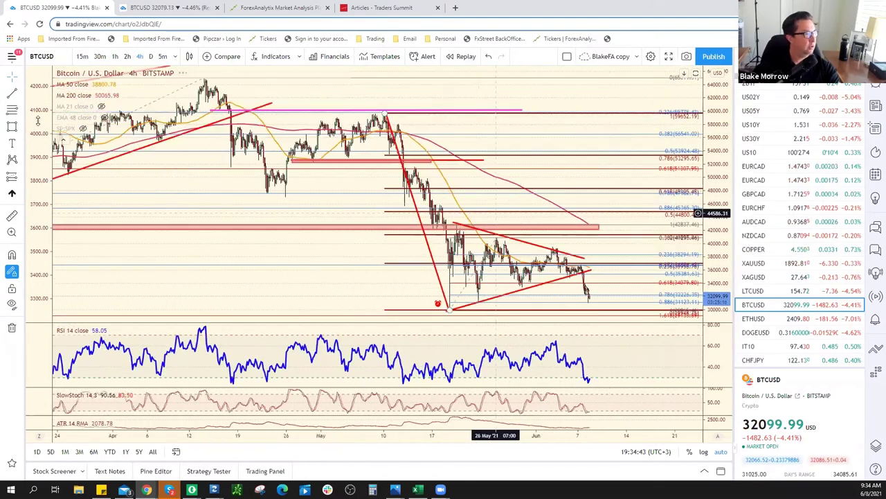
{"action": "left_click", "coordinate": [21, 95]}
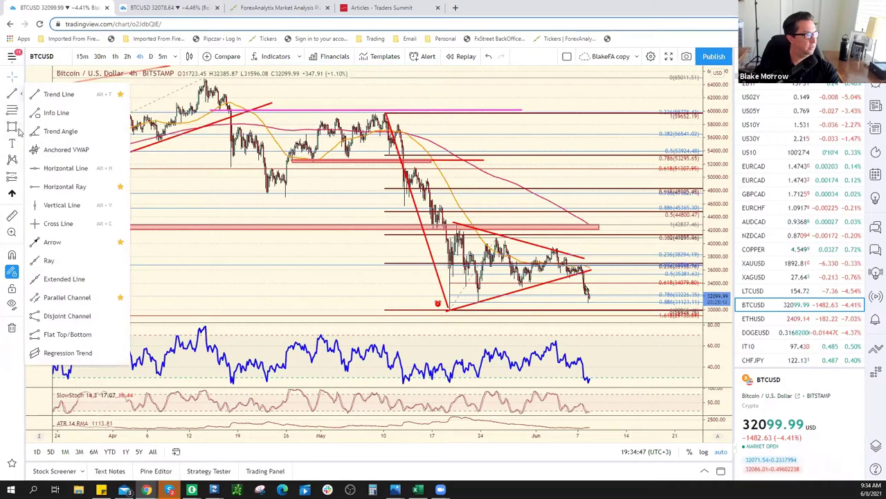
{"action": "left_click", "coordinate": [22, 129]}
{"action": "left_click", "coordinate": [55, 127]}
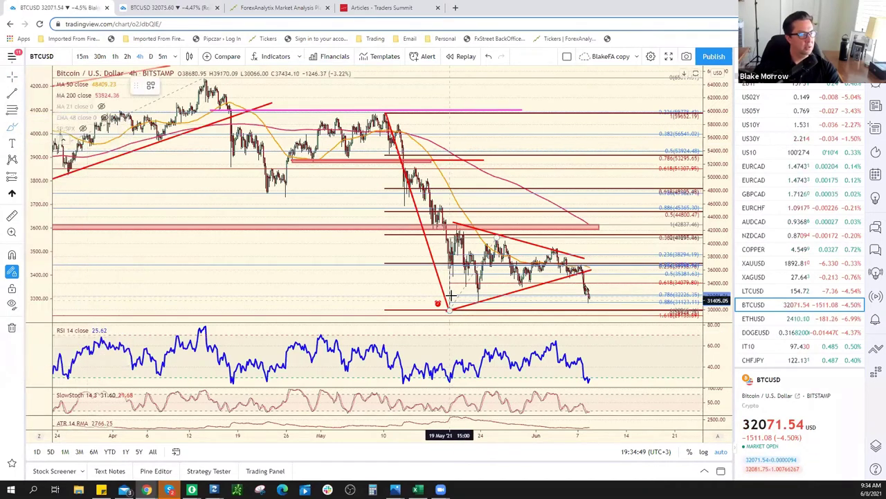
{"action": "mouse_move", "coordinate": [450, 312]}
{"action": "left_mouse_down"}
{"action": "mouse_move", "coordinate": [499, 242]}
{"action": "mouse_move", "coordinate": [566, 302]}
{"action": "mouse_move", "coordinate": [609, 270]}
{"action": "mouse_move", "coordinate": [627, 304]}
{"action": "mouse_move", "coordinate": [654, 277]}
{"action": "mouse_move", "coordinate": [670, 298]}
{"action": "left_mouse_up"}
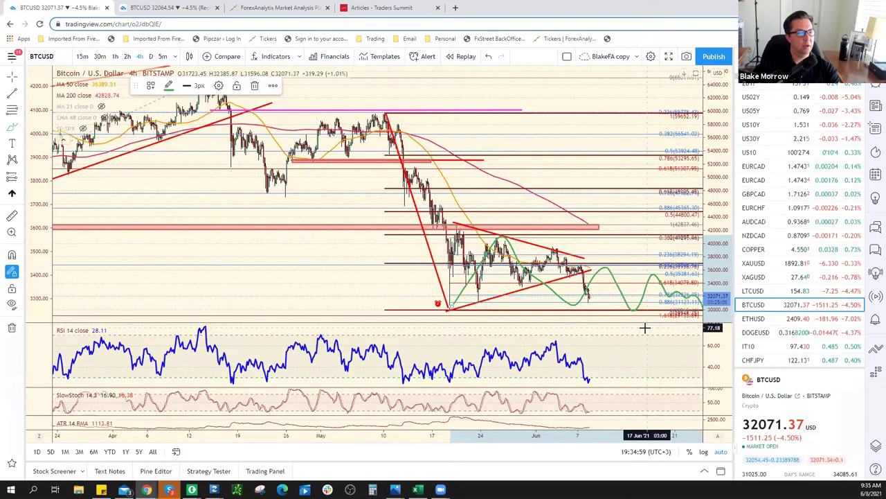
{"action": "left_click_drag", "start_coordinate": [617, 342], "coordinate": [511, 344]}
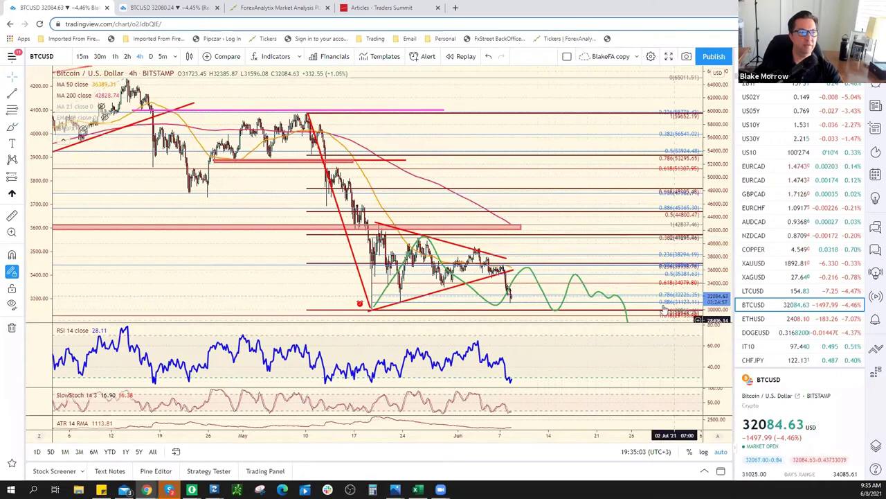
Delete the green wavy projection path from the BTCUSD chart
{"action": "right_click", "coordinate": [581, 282]}
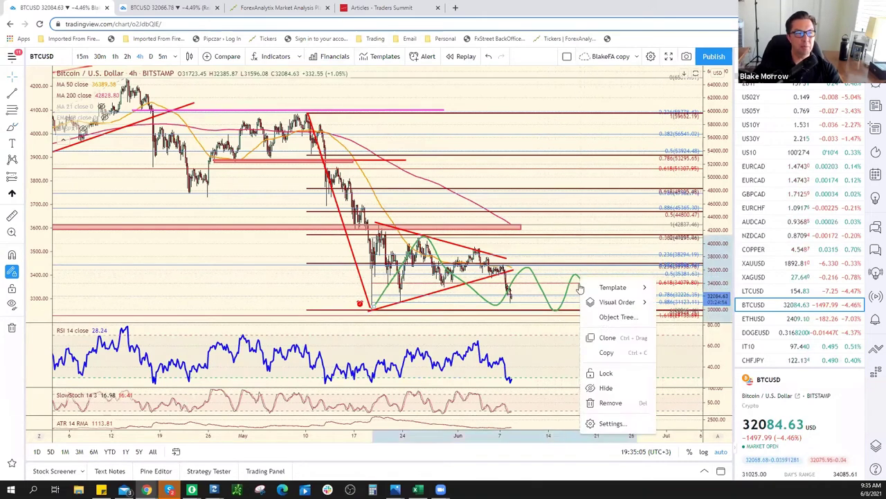
{"action": "left_click", "coordinate": [613, 402]}
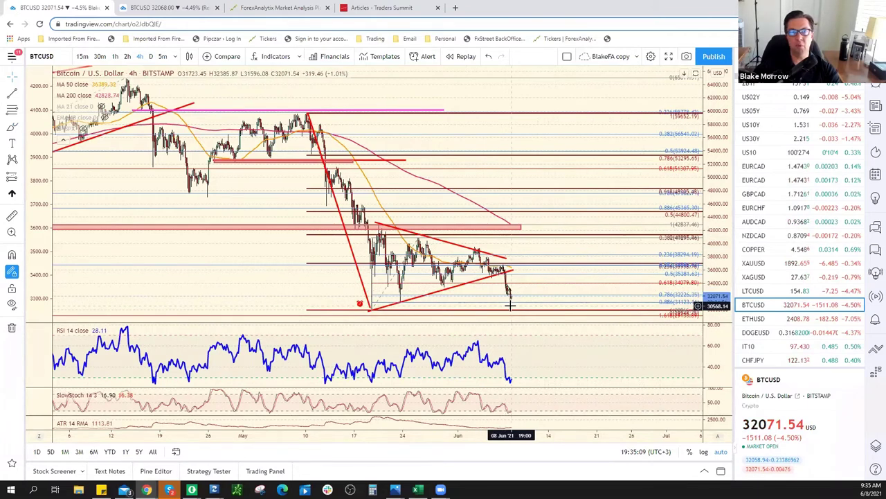
{"action": "left_click", "coordinate": [493, 296]}
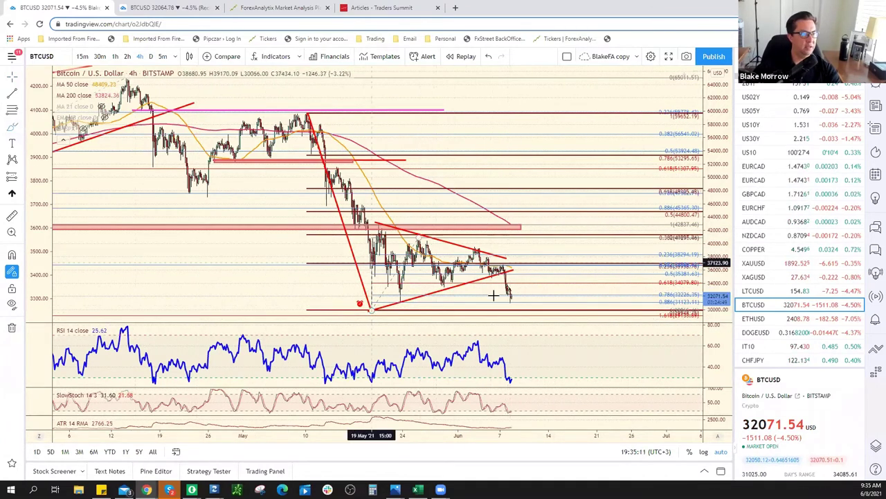
Brush a green rebound arc after the latest candles and an arc above the triangle top
{"action": "left_click_drag", "start_coordinate": [513, 301], "coordinate": [525, 279]}
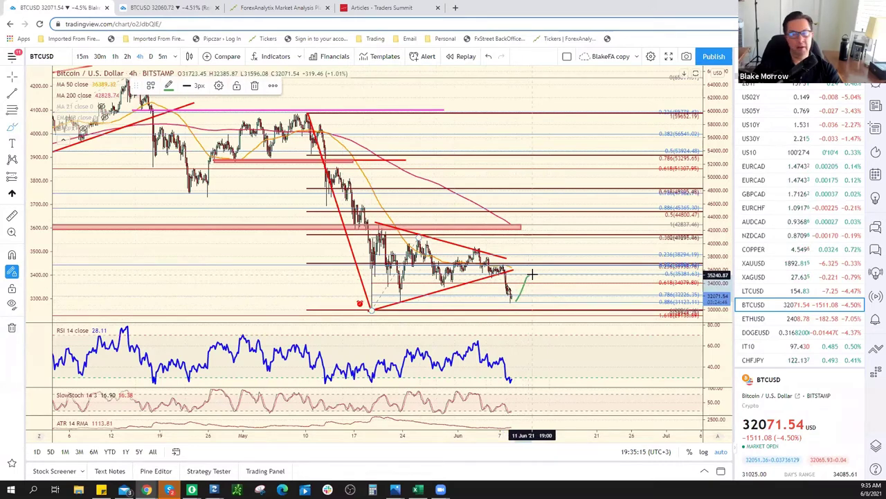
{"action": "left_click_drag", "start_coordinate": [532, 276], "coordinate": [546, 291]}
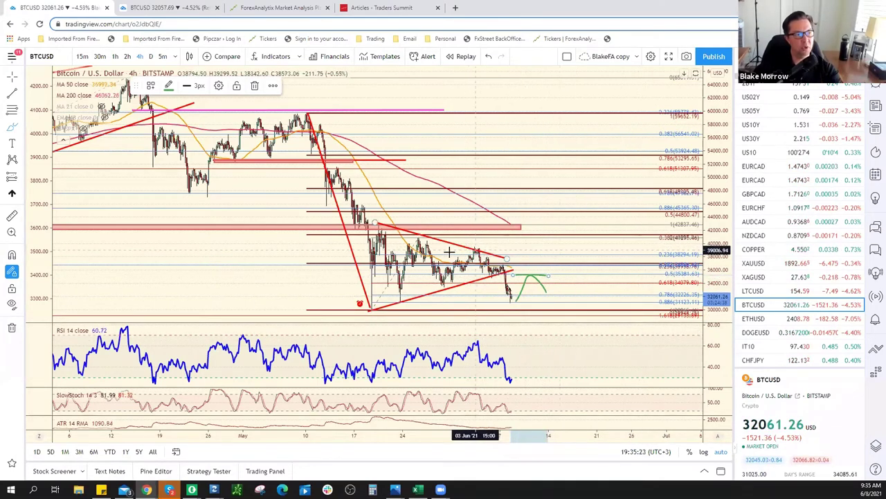
{"action": "mouse_move", "coordinate": [457, 256]}
{"action": "left_mouse_down"}
{"action": "mouse_move", "coordinate": [405, 241]}
{"action": "mouse_move", "coordinate": [443, 242]}
{"action": "left_mouse_up"}
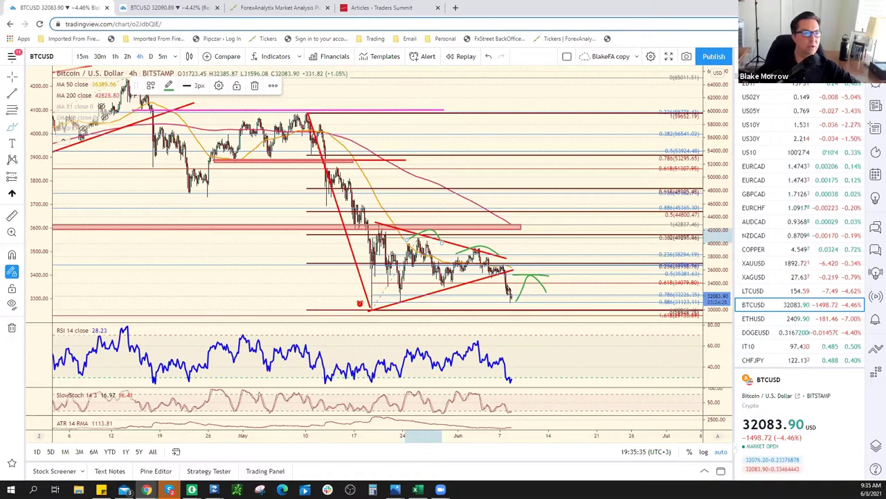
Open SPX500USD from the watchlist and set the interval to 1h
{"action": "scroll", "coordinate": [810, 235], "scroll_direction": "down", "scroll_amount": 4}
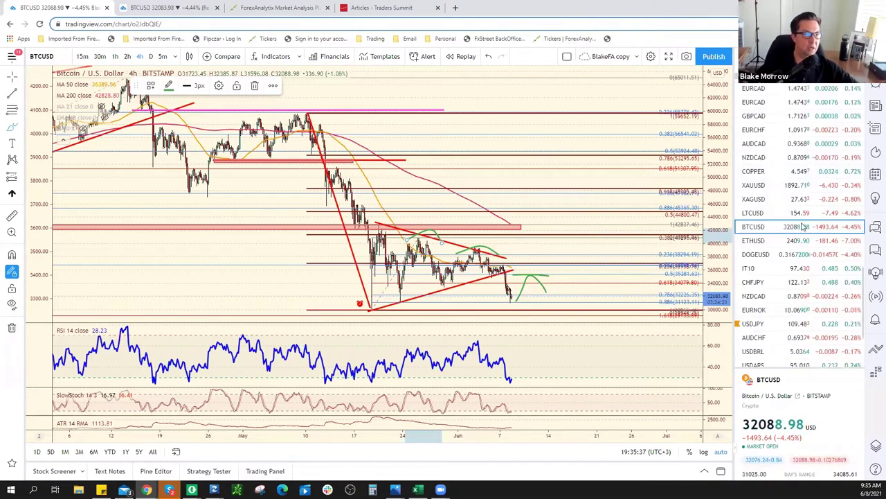
{"action": "scroll", "coordinate": [802, 232], "scroll_direction": "up", "scroll_amount": 10}
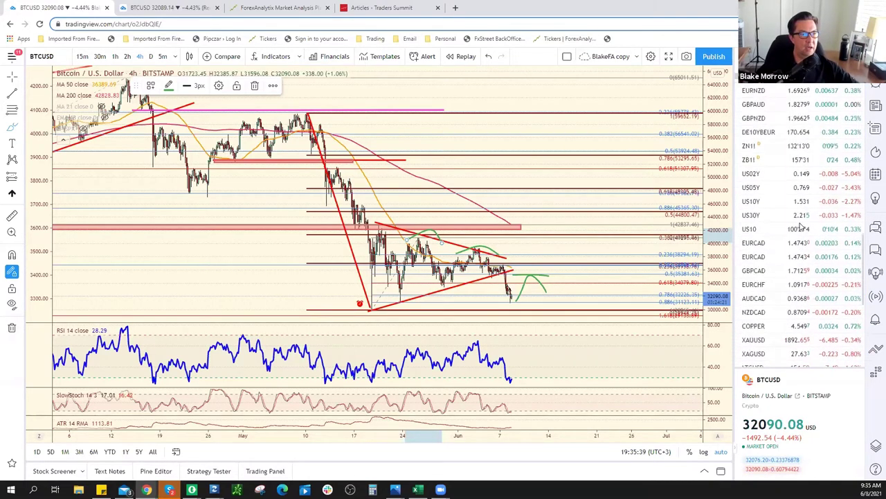
{"action": "scroll", "coordinate": [796, 180], "scroll_direction": "up", "scroll_amount": 3}
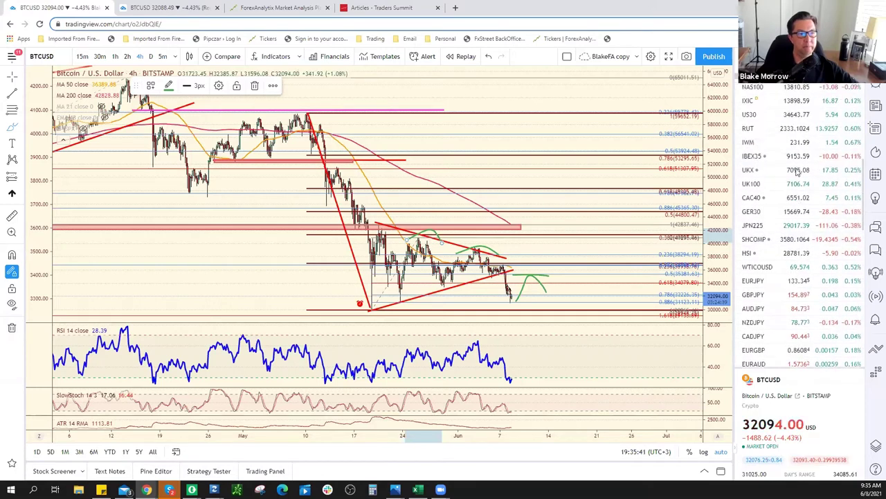
{"action": "scroll", "coordinate": [792, 178], "scroll_direction": "up", "scroll_amount": 3}
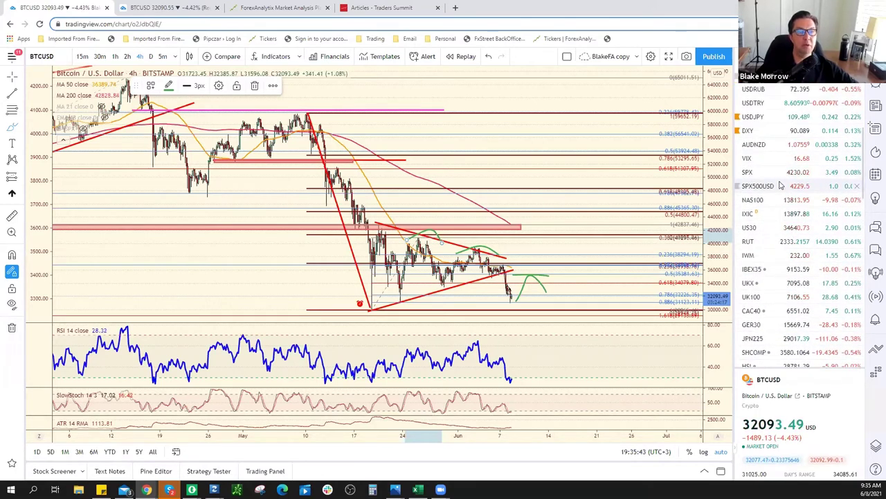
{"action": "left_click", "coordinate": [789, 185]}
{"action": "scroll", "coordinate": [425, 194], "scroll_direction": "up", "scroll_amount": 6}
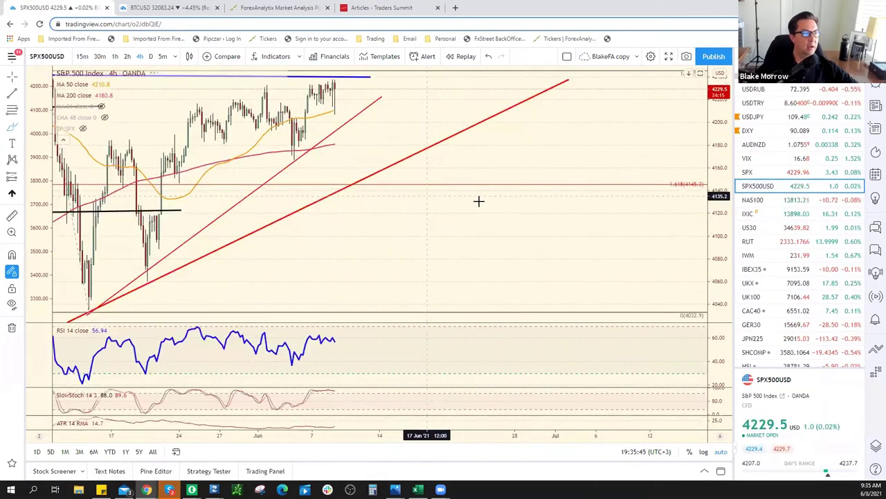
{"action": "left_click_drag", "start_coordinate": [313, 159], "coordinate": [452, 138]}
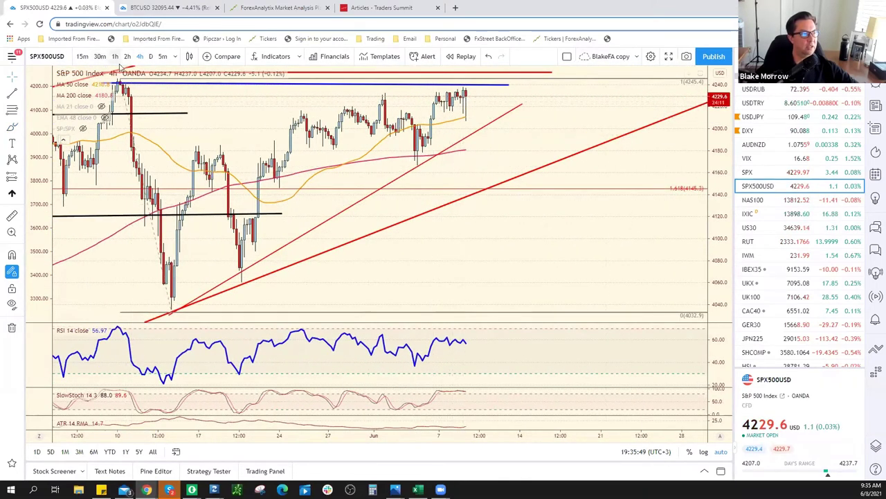
{"action": "type", "text": "1h"}
{"action": "key", "text": "Return"}
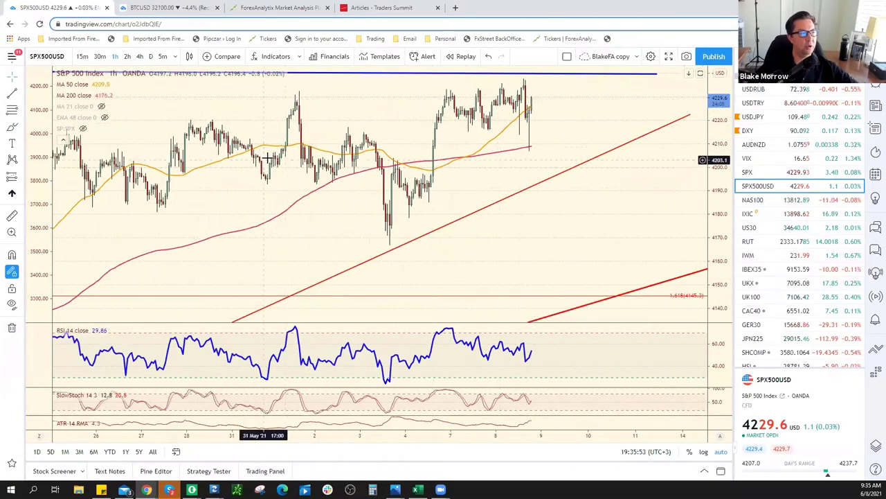
Brush a green path dipping then climbing above the blue 4245 line toward 4260
{"action": "left_click_drag", "start_coordinate": [707, 92], "coordinate": [678, 173]}
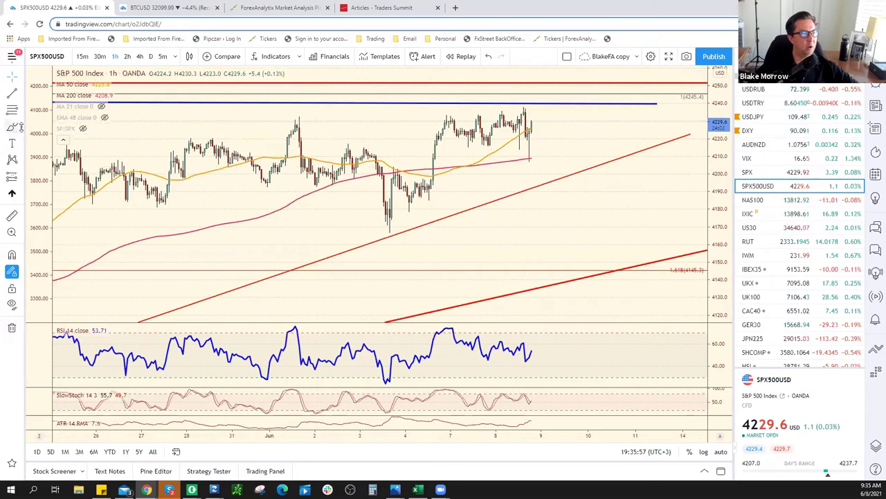
{"action": "left_click", "coordinate": [13, 127]}
{"action": "mouse_move", "coordinate": [509, 125]}
{"action": "left_mouse_down"}
{"action": "mouse_move", "coordinate": [540, 151]}
{"action": "mouse_move", "coordinate": [553, 91]}
{"action": "mouse_move", "coordinate": [564, 121]}
{"action": "mouse_move", "coordinate": [594, 68]}
{"action": "mouse_move", "coordinate": [588, 104]}
{"action": "left_mouse_up"}
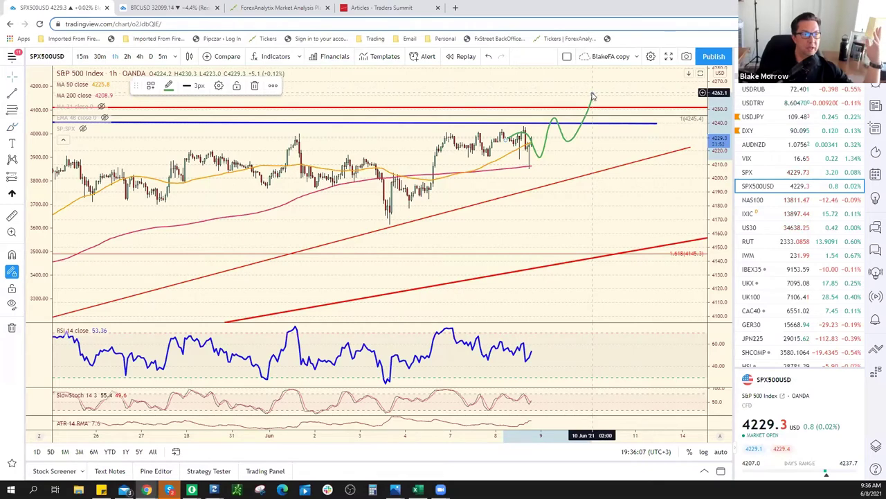
Delete the green brush stroke, leaving price near 4229 below the blue line
{"action": "right_click", "coordinate": [592, 94]}
{"action": "left_click", "coordinate": [624, 218]}
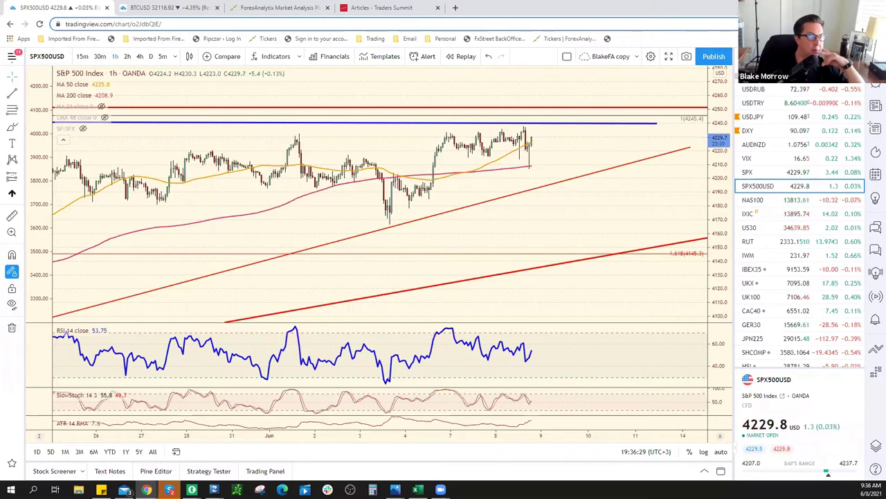
{"action": "scroll", "coordinate": [774, 187], "scroll_direction": "up", "scroll_amount": 5}
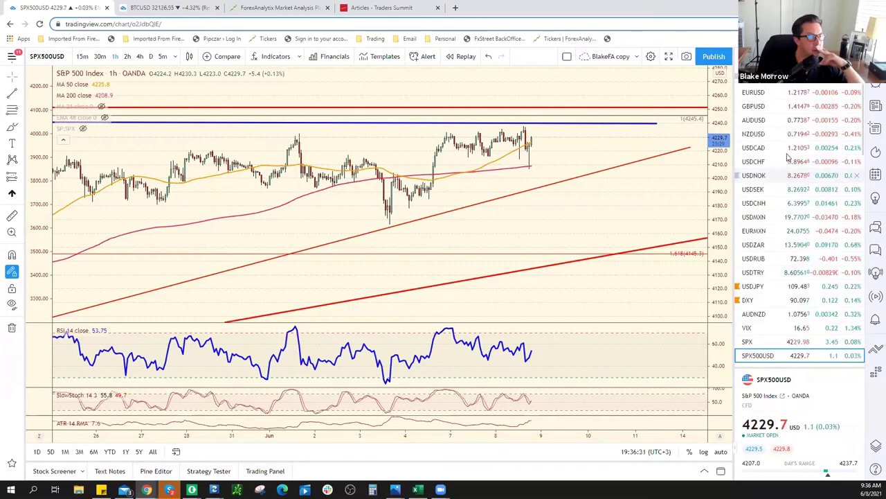
View the USDCAD 1-hour chart, zooming its time axis, then open USDNOK
{"action": "left_click", "coordinate": [779, 148]}
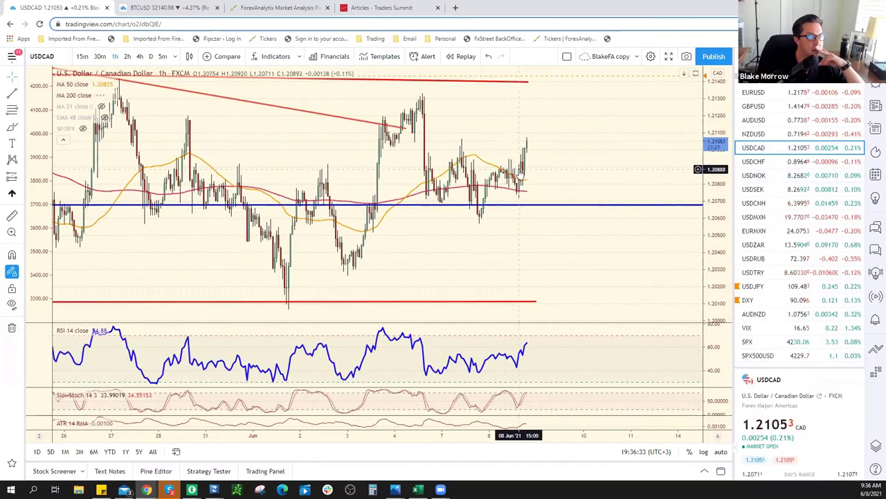
{"action": "scroll", "coordinate": [519, 177], "scroll_direction": "down", "scroll_amount": 3}
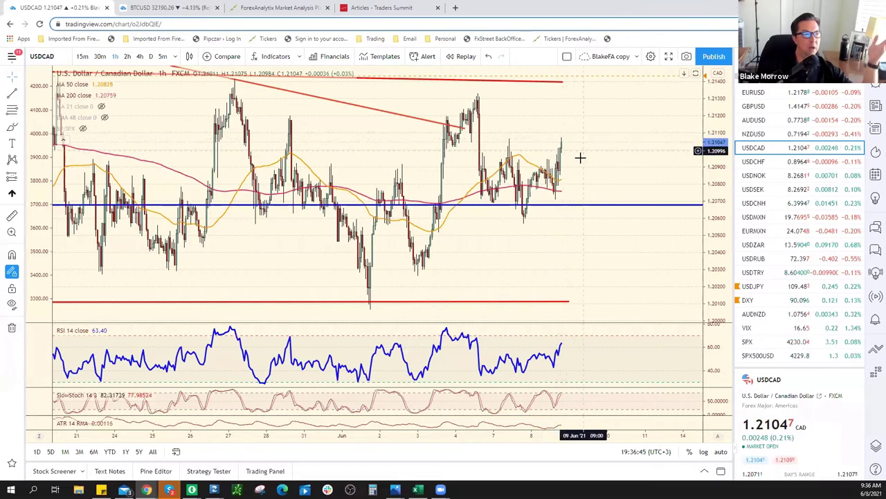
{"action": "scroll", "coordinate": [568, 148], "scroll_direction": "down", "scroll_amount": 5}
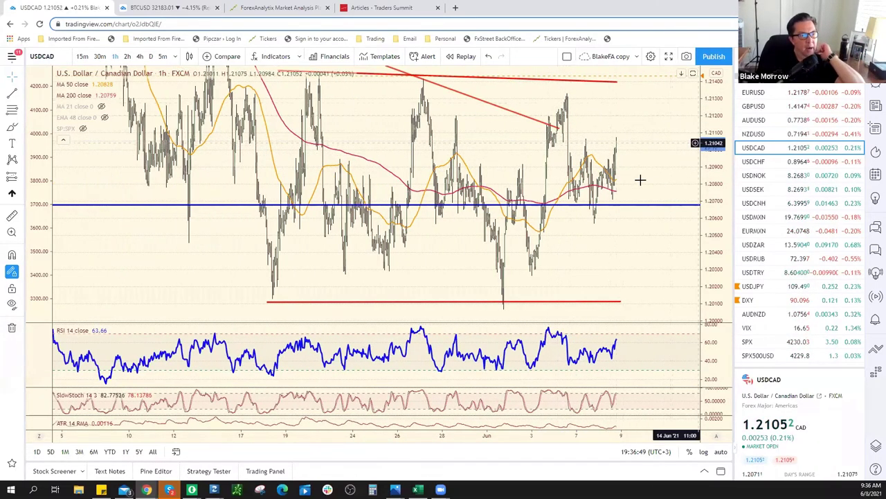
{"action": "scroll", "coordinate": [578, 183], "scroll_direction": "up", "scroll_amount": 1}
{"action": "scroll", "coordinate": [578, 184], "scroll_direction": "up", "scroll_amount": 5}
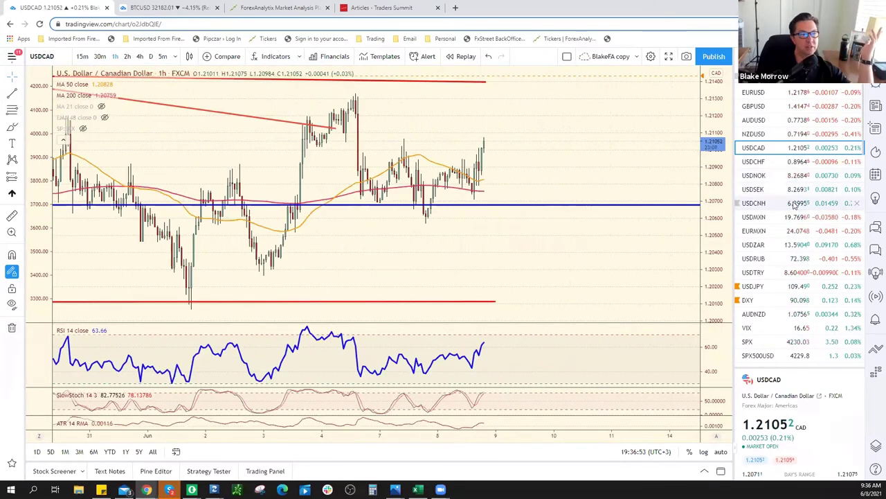
{"action": "left_click", "coordinate": [798, 180]}
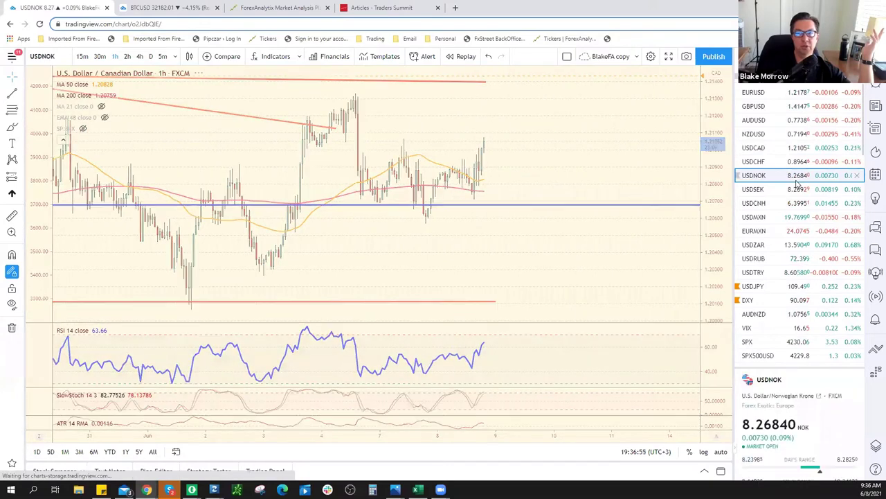
Zoom out on USDNOK, view USDMXN on 4-hour candles near 19.77, then open EURUSD
{"action": "scroll", "coordinate": [499, 272], "scroll_direction": "down", "scroll_amount": 2}
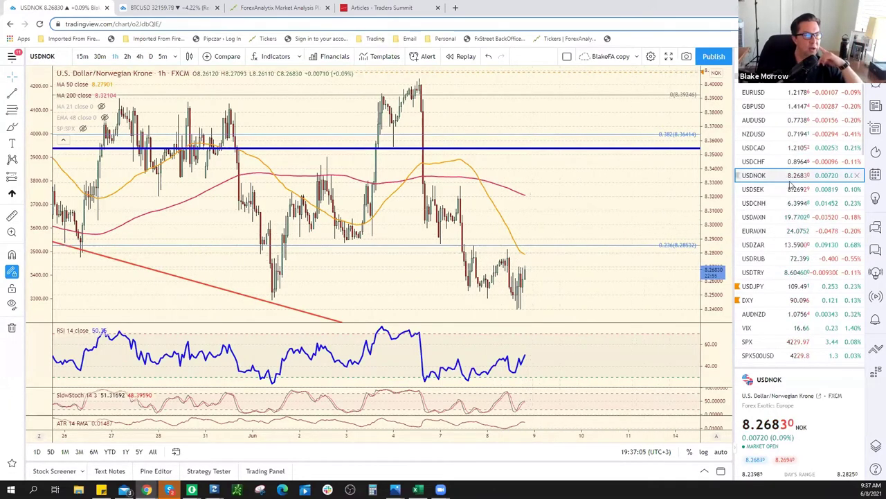
{"action": "left_click", "coordinate": [762, 217]}
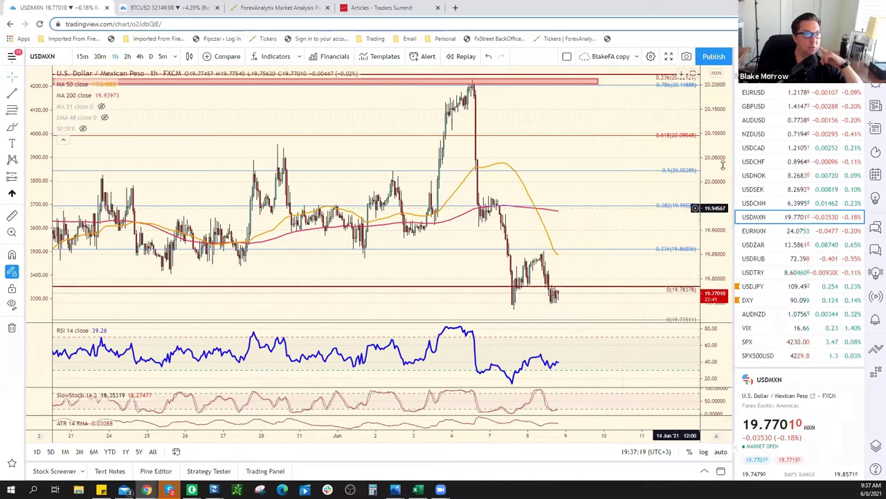
{"action": "left_click", "coordinate": [139, 56]}
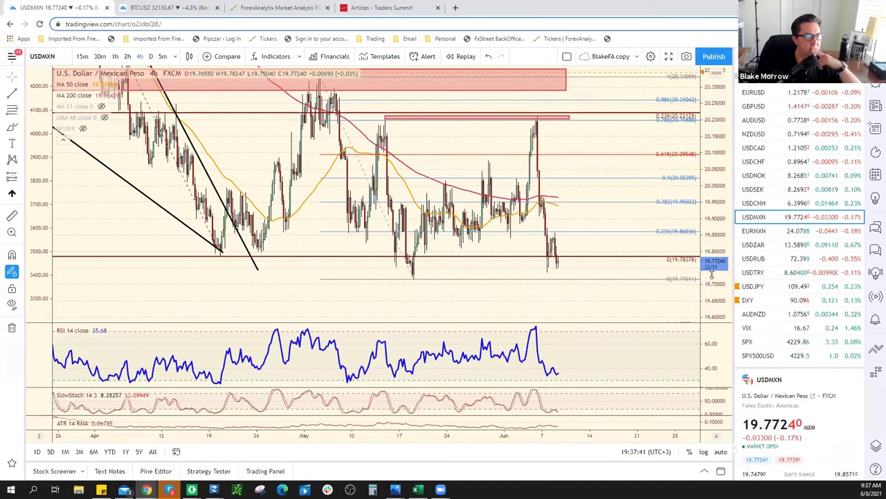
{"action": "left_click", "coordinate": [831, 95]}
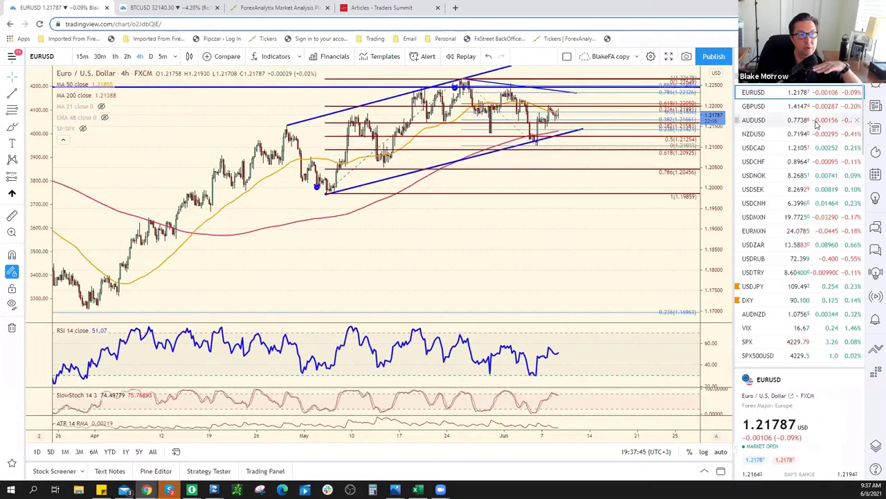
Flip the chart from AUDUSD to NZDUSD, then scroll the watchlist toward the cross pairs
{"action": "left_click", "coordinate": [817, 122]}
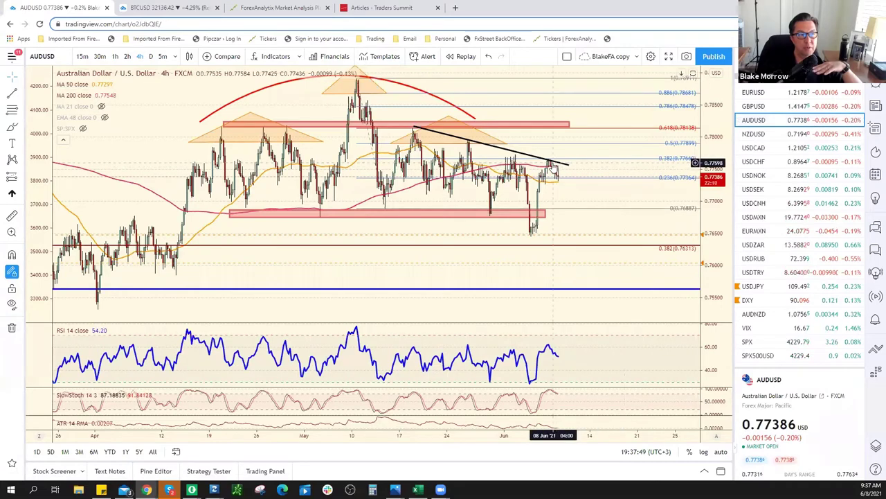
{"action": "left_click", "coordinate": [779, 134]}
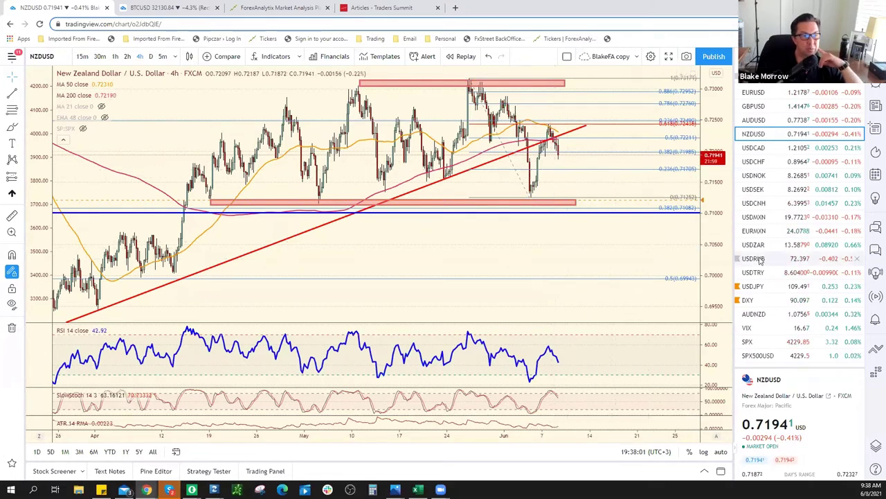
{"action": "scroll", "coordinate": [768, 263], "scroll_direction": "down", "scroll_amount": 5}
{"action": "scroll", "coordinate": [771, 265], "scroll_direction": "down", "scroll_amount": 5}
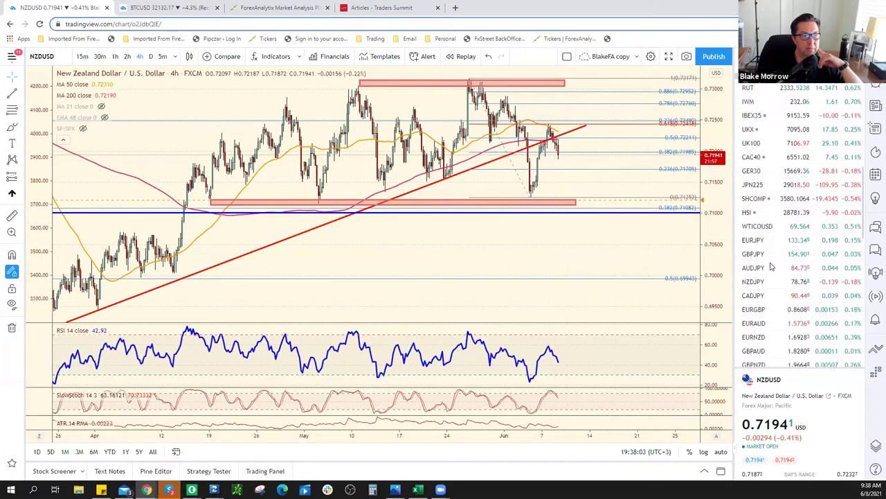
Open CADJPY and stretch the lower line of its rising channel further right
{"action": "left_click", "coordinate": [824, 298]}
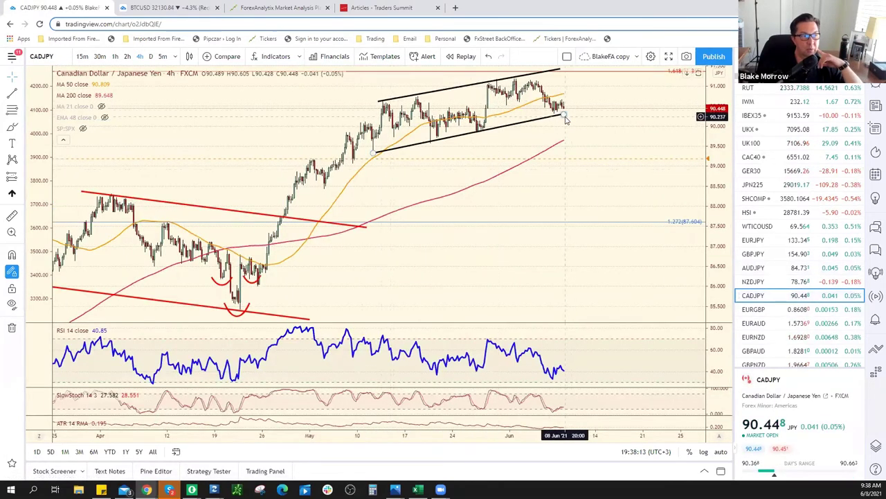
{"action": "left_click_drag", "start_coordinate": [566, 118], "coordinate": [584, 111]}
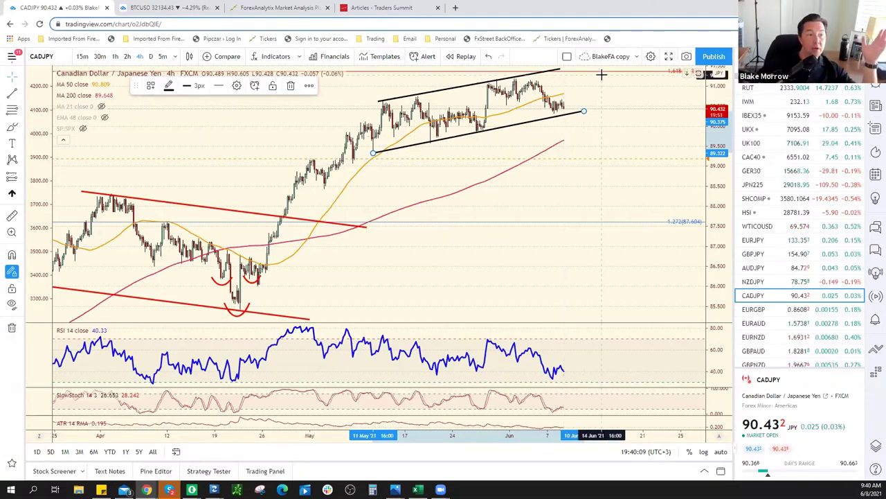
{"action": "scroll", "coordinate": [786, 125], "scroll_direction": "down", "scroll_amount": 5}
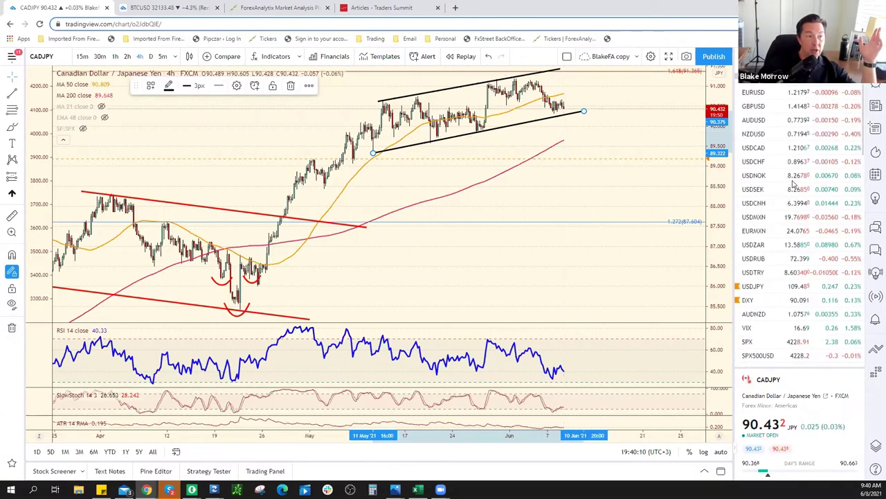
Open AUDUSD and add a price alert at 0.76478, then lower it to 0.76038
{"action": "left_click", "coordinate": [783, 122]}
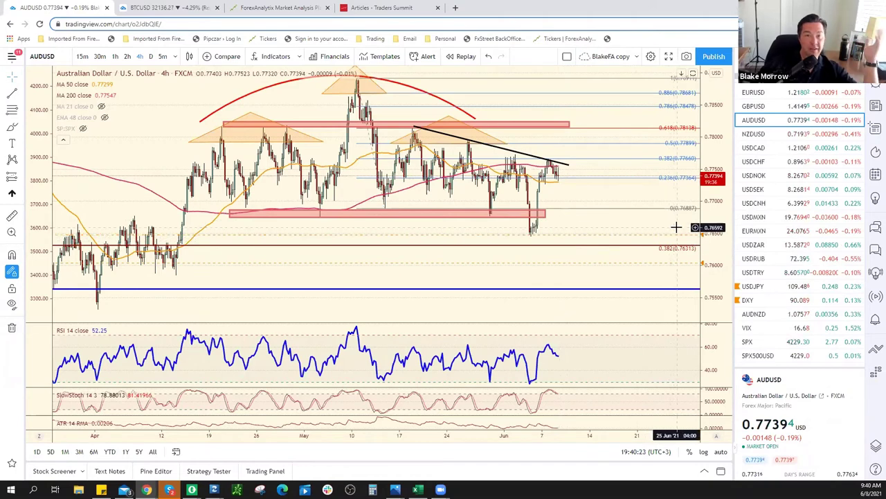
{"action": "key", "text": "alt+a"}
{"action": "left_click_drag", "start_coordinate": [676, 236], "coordinate": [656, 262]}
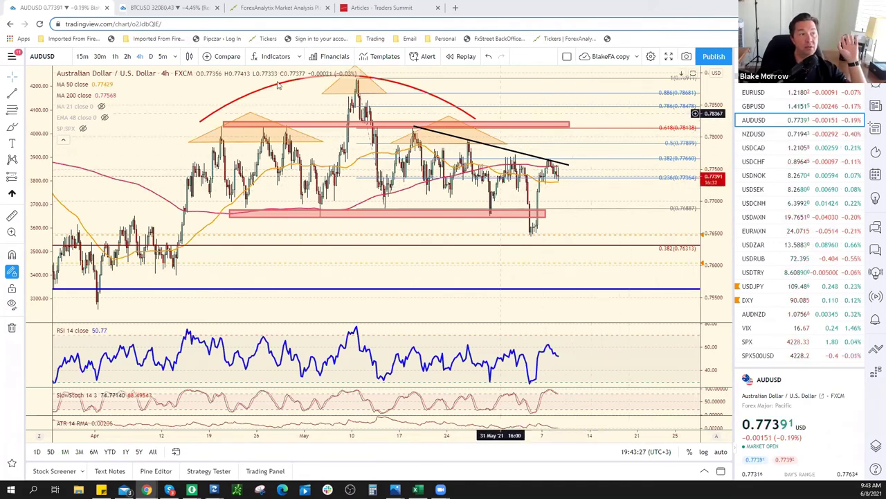
Open the IWM chart and extend the upper triangle line further right
{"action": "scroll", "coordinate": [798, 266], "scroll_direction": "down", "scroll_amount": 5}
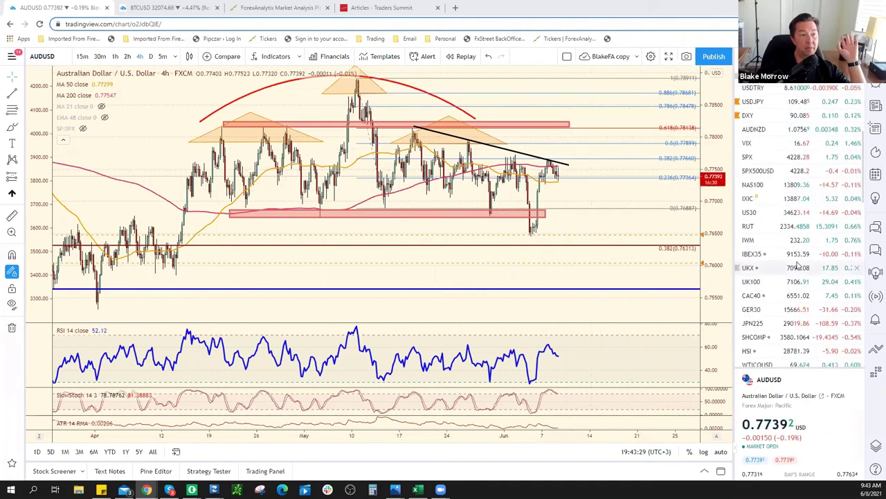
{"action": "left_click", "coordinate": [762, 239]}
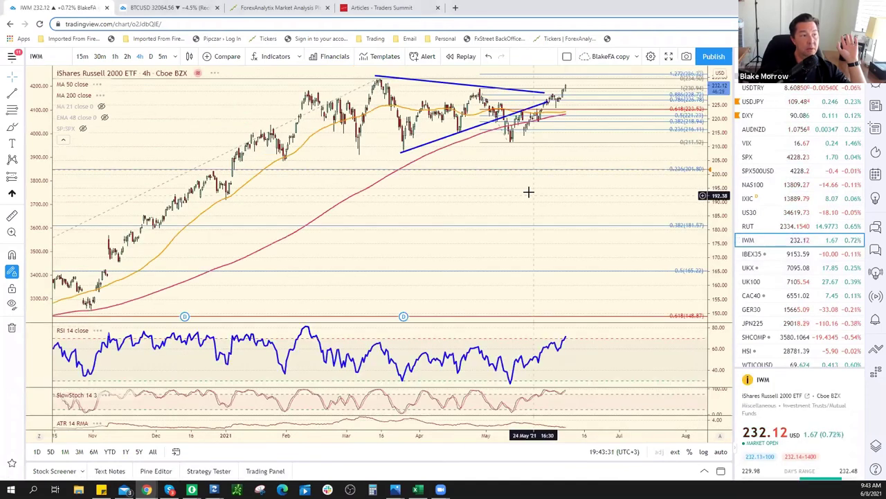
{"action": "left_click_drag", "start_coordinate": [544, 92], "coordinate": [579, 95]}
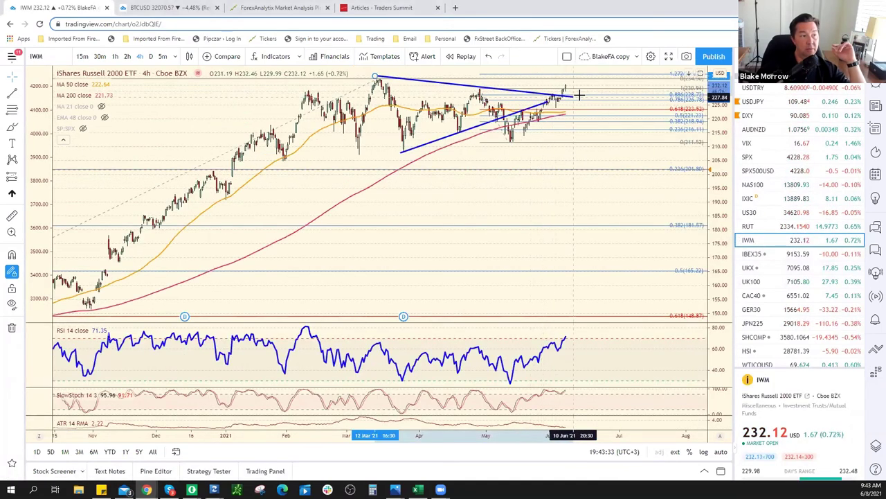
Remove the lower blue triangle trendline
{"action": "left_click", "coordinate": [549, 104]}
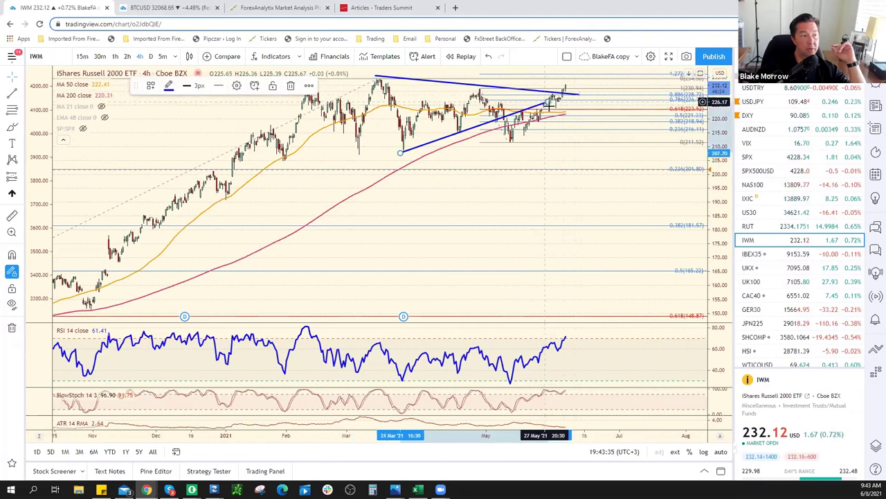
{"action": "right_click", "coordinate": [540, 114]}
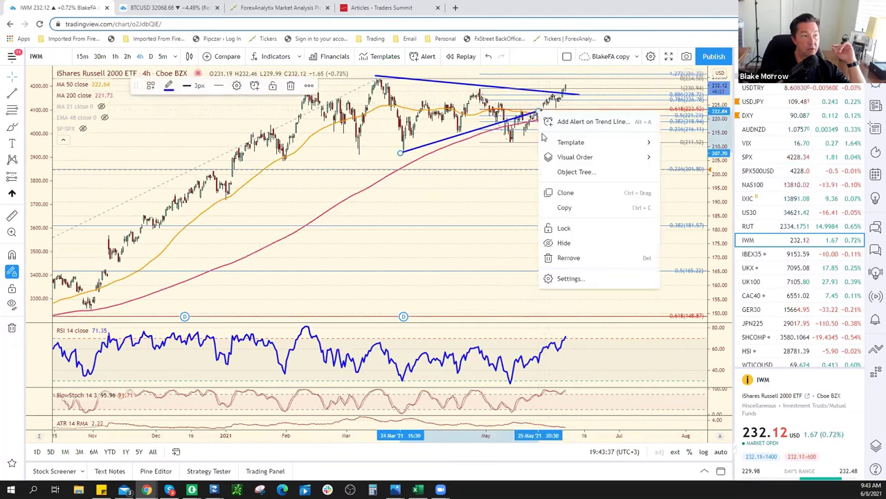
{"action": "left_click", "coordinate": [570, 258]}
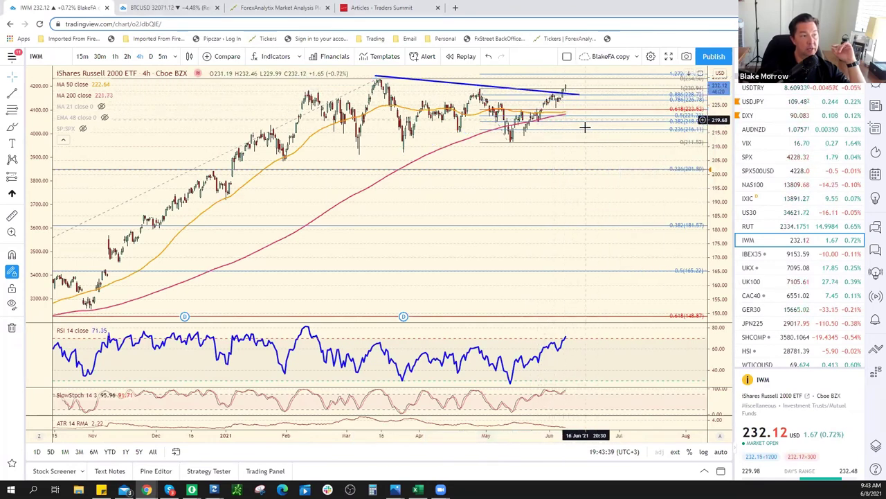
Draw a rising support line from January's low to mid-June and a line along the March highs
{"action": "scroll", "coordinate": [585, 126], "scroll_direction": "down", "scroll_amount": 1}
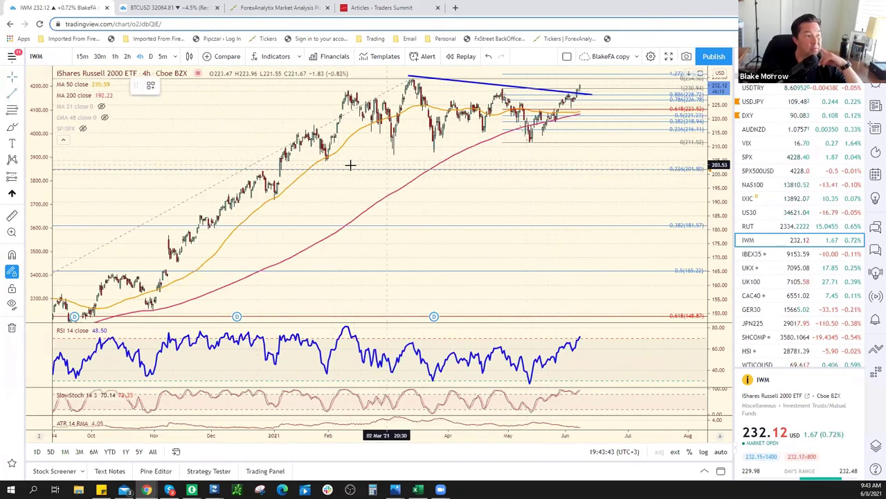
{"action": "left_click", "coordinate": [326, 160]}
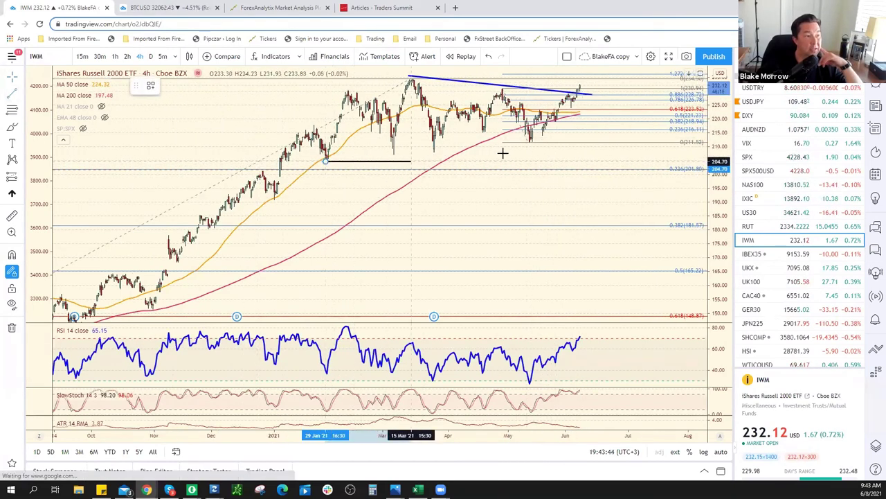
{"action": "left_click", "coordinate": [612, 142]}
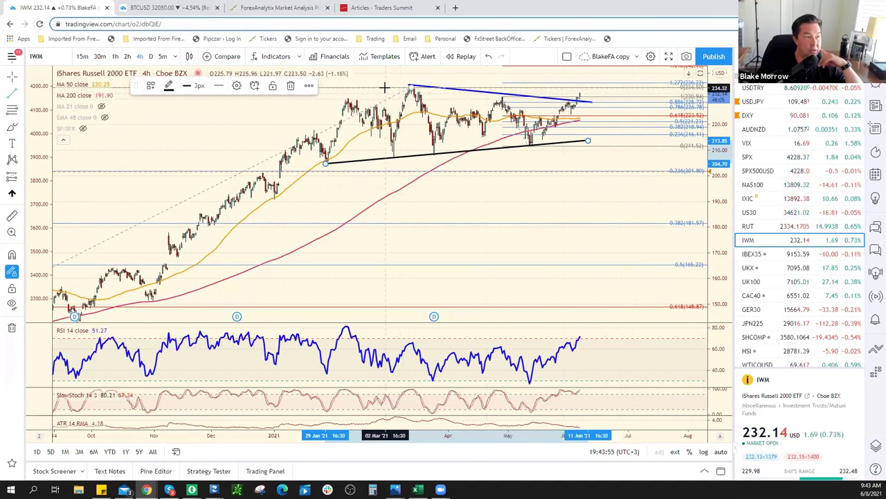
{"action": "left_click_drag", "start_coordinate": [385, 87], "coordinate": [608, 88]}
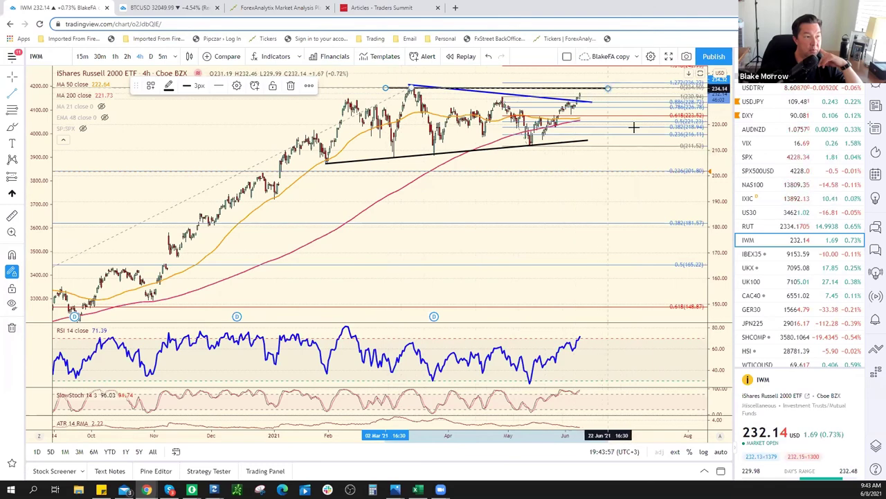